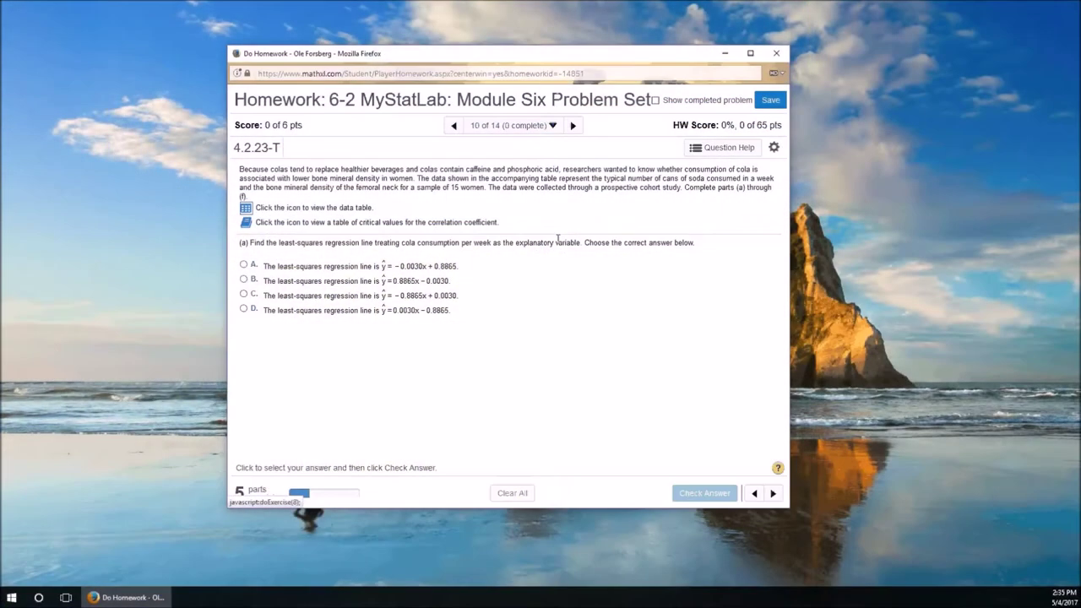
Step: Open the problem's full cola and bone-density data set in the newer StatCrunch
left_click(244, 209)
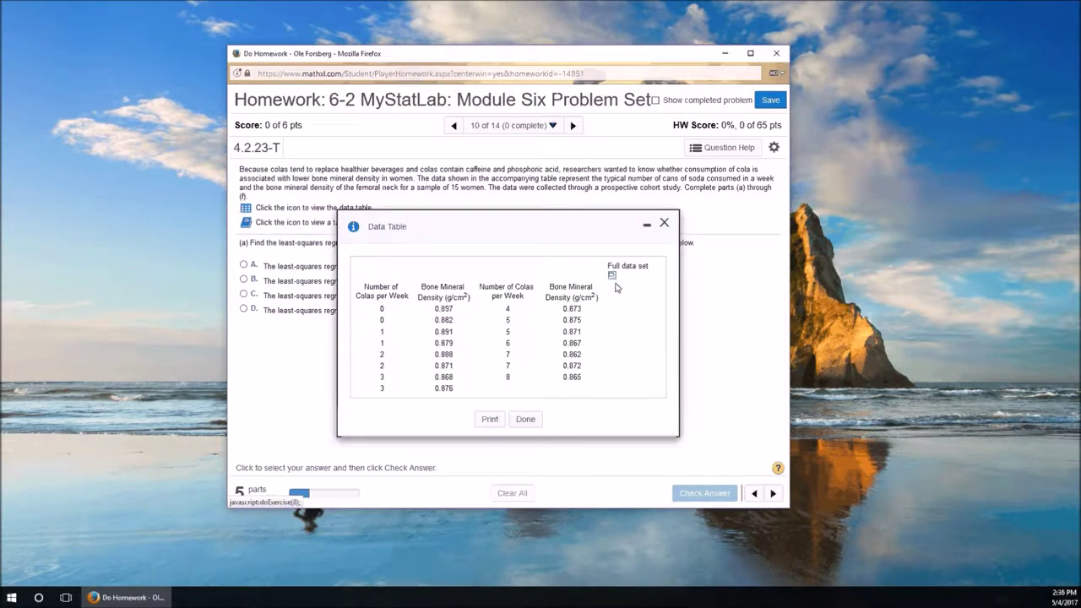
mouse_move(613, 279)
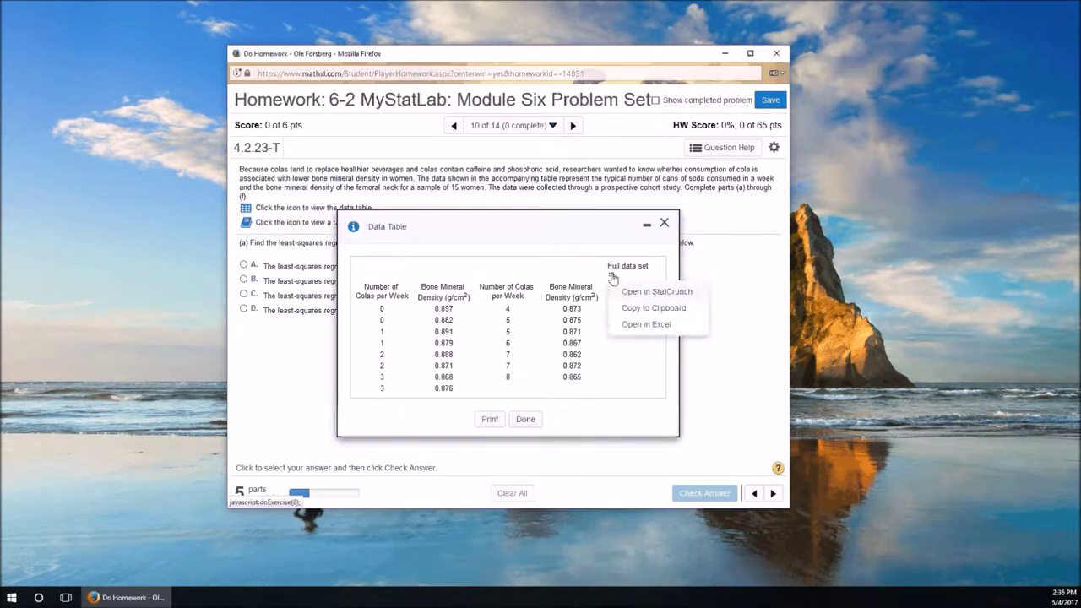
left_click(654, 293)
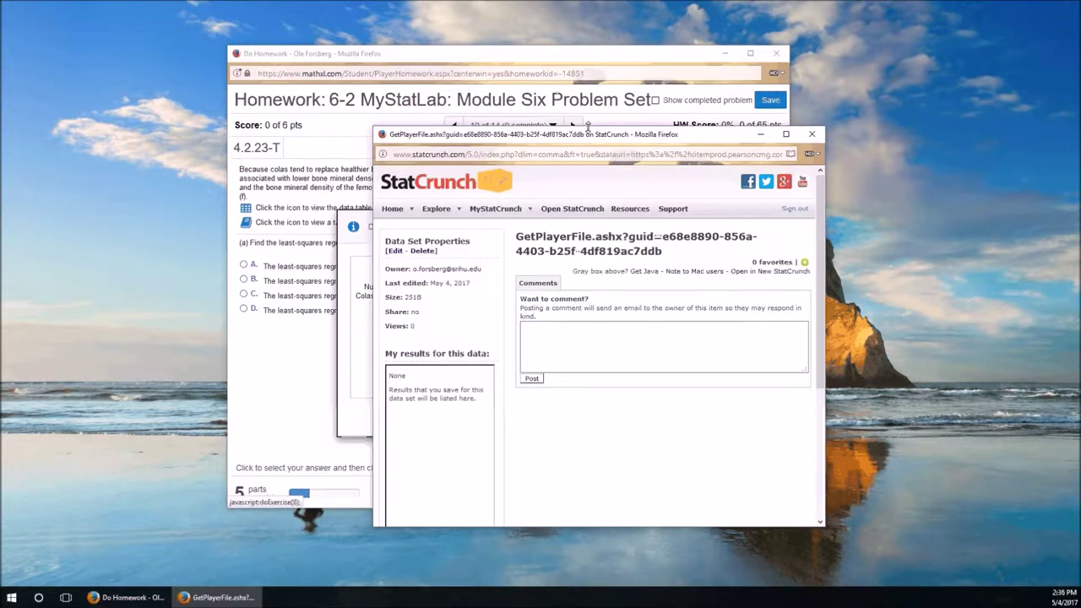
left_click(762, 273)
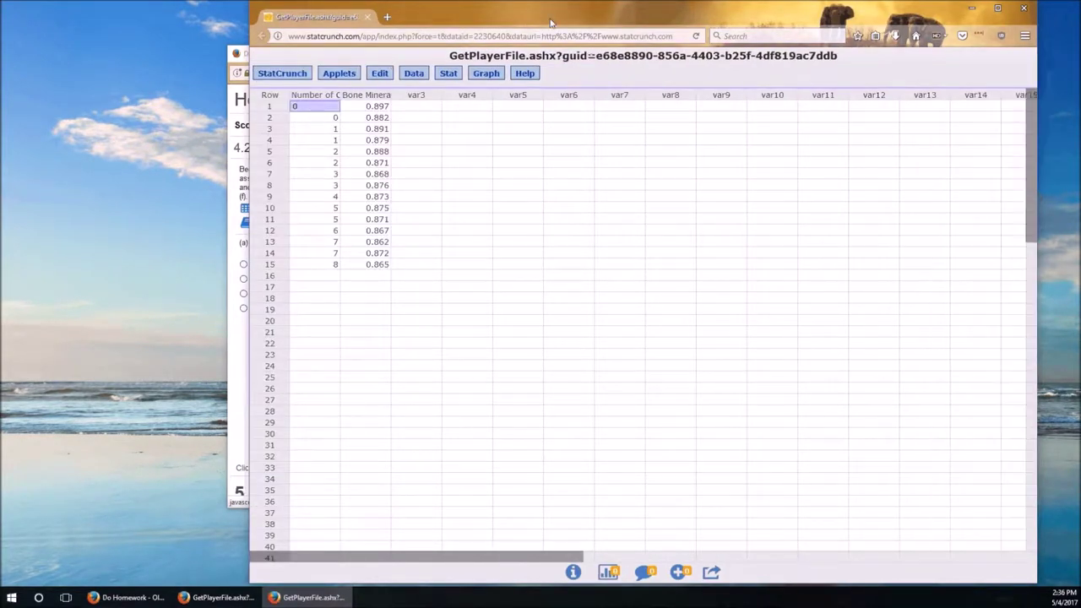
Step: Place the StatCrunch spreadsheet beside the homework and close the older StatCrunch window
left_click_drag(548, 15, 345, 22)
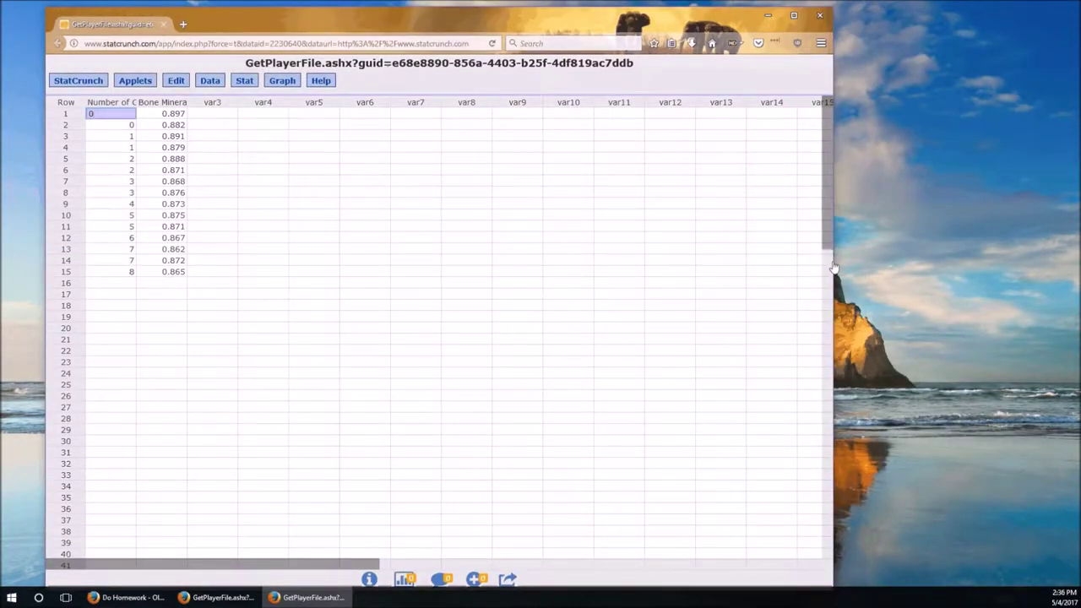
left_click_drag(833, 267, 375, 265)
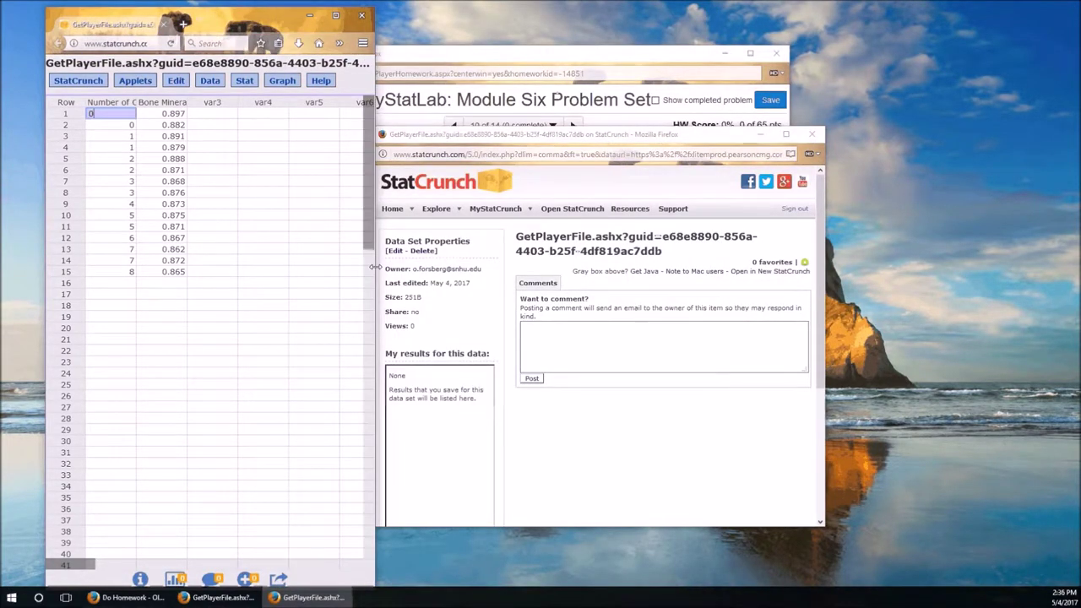
left_click(529, 139)
key("ctrl+w")
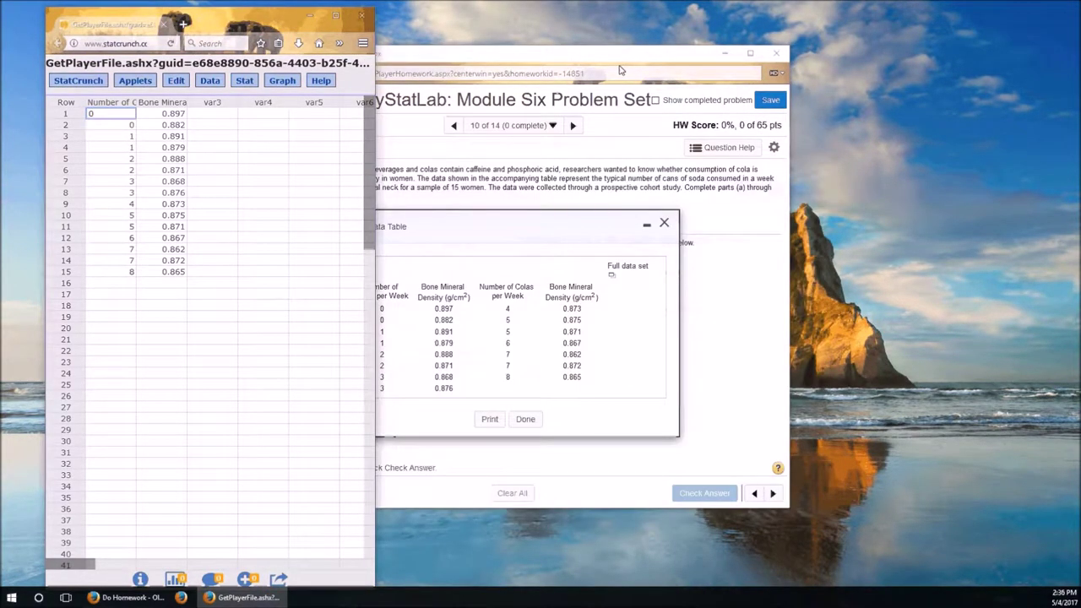
left_click_drag(620, 70, 808, 49)
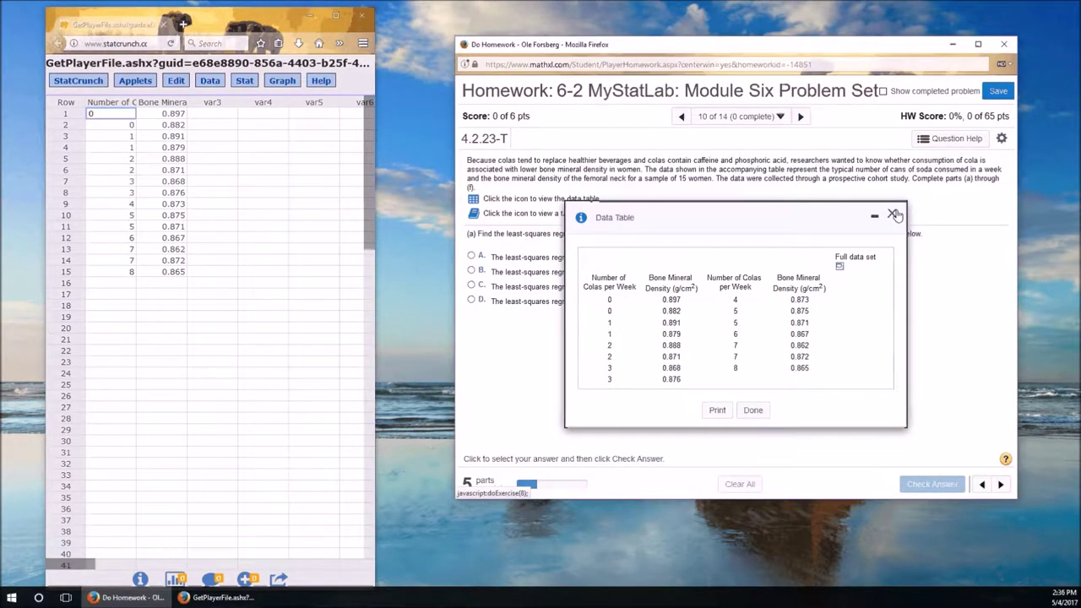
Step: Close the Data Table and widen the spreadsheet, keeping part (a) visible
left_click(893, 215)
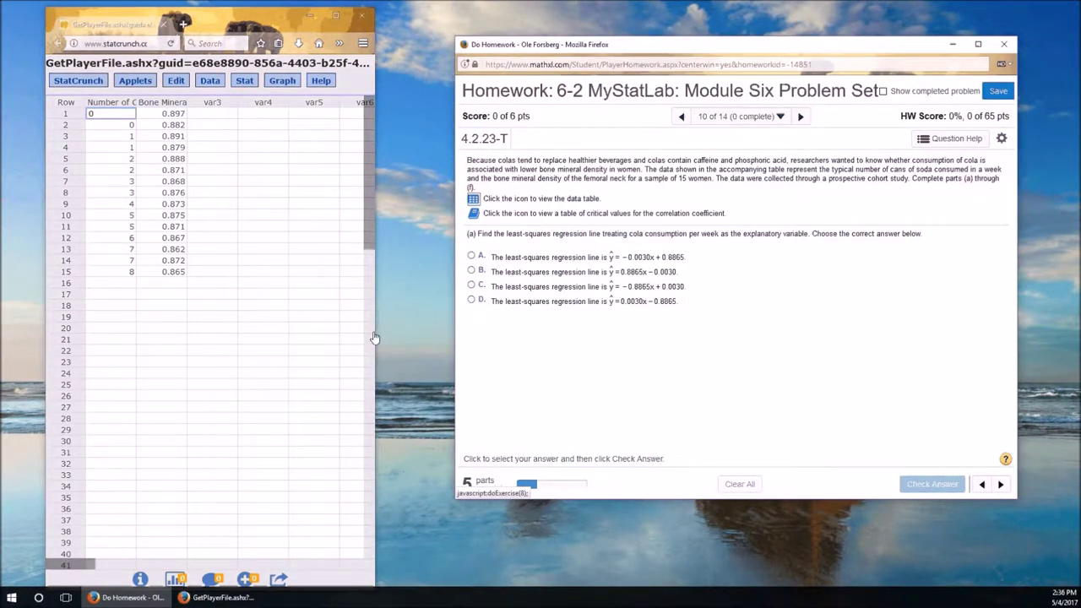
left_click_drag(375, 338, 429, 331)
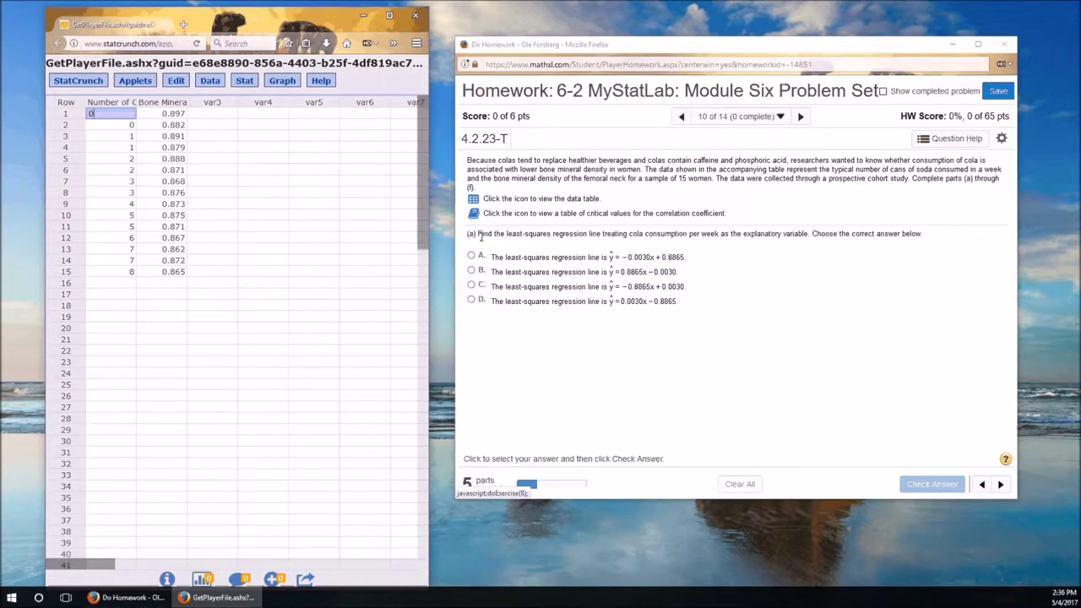
left_click_drag(541, 235, 551, 236)
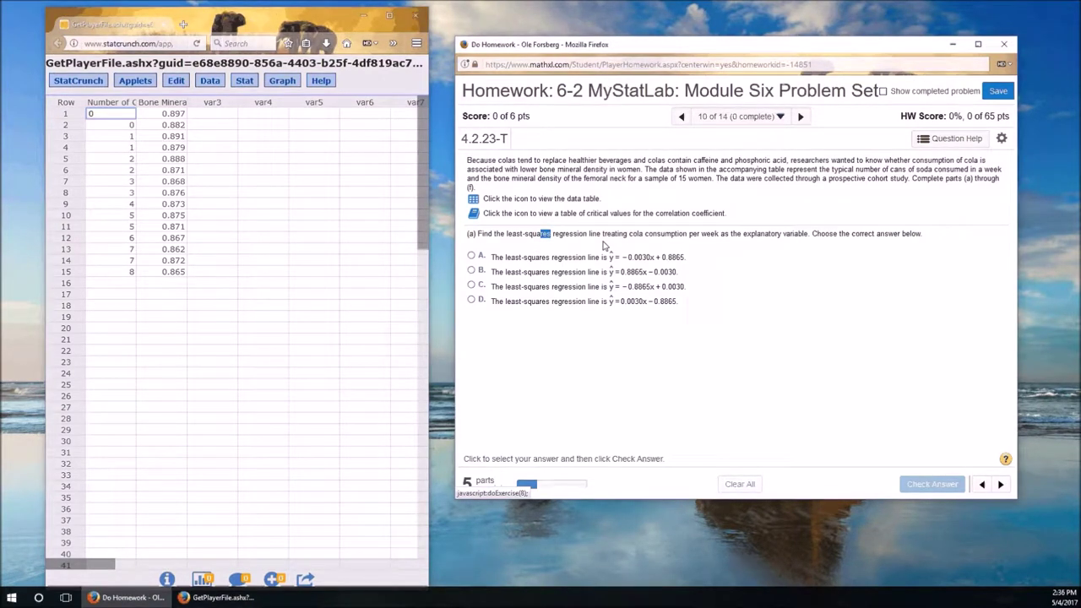
left_click(604, 245)
left_click(250, 83)
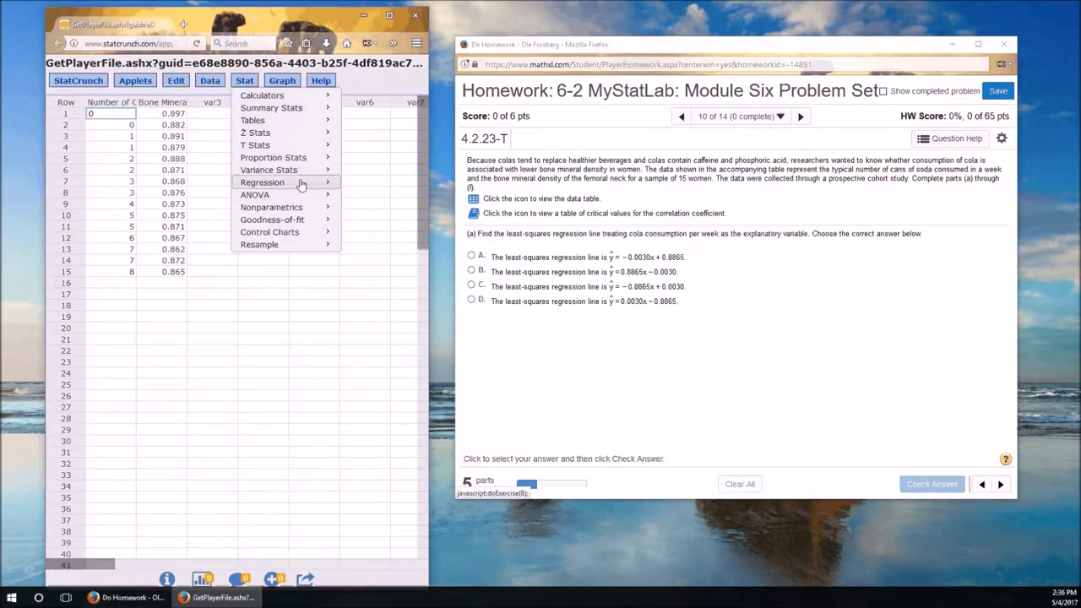
Step: Run Simple Linear regression with X = Number of Colas per Week, Y = Bone Mineral Density
mouse_move(299, 186)
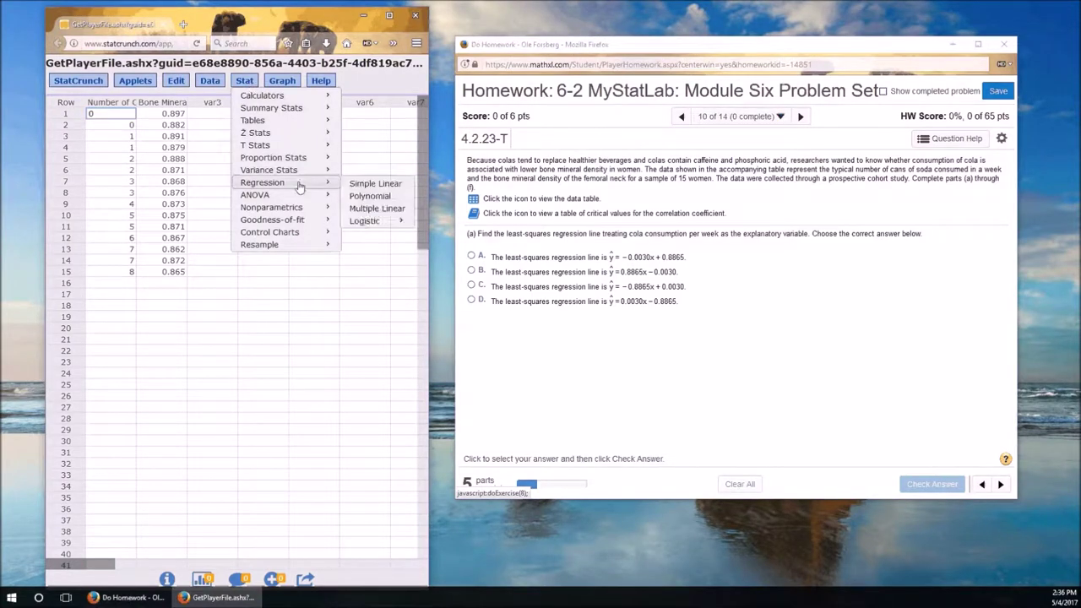
left_click(371, 186)
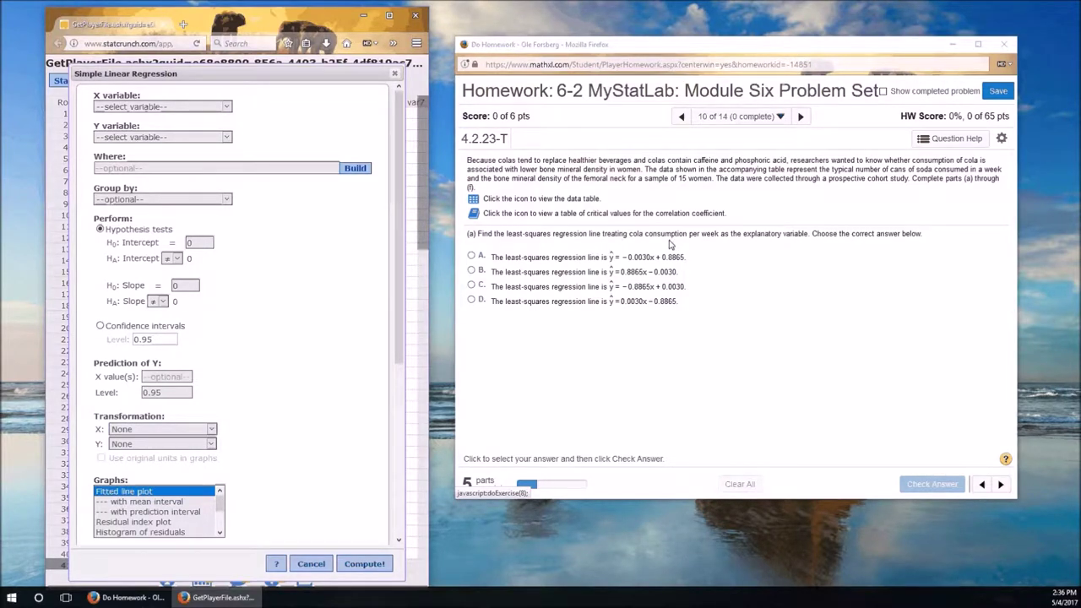
left_click(160, 106)
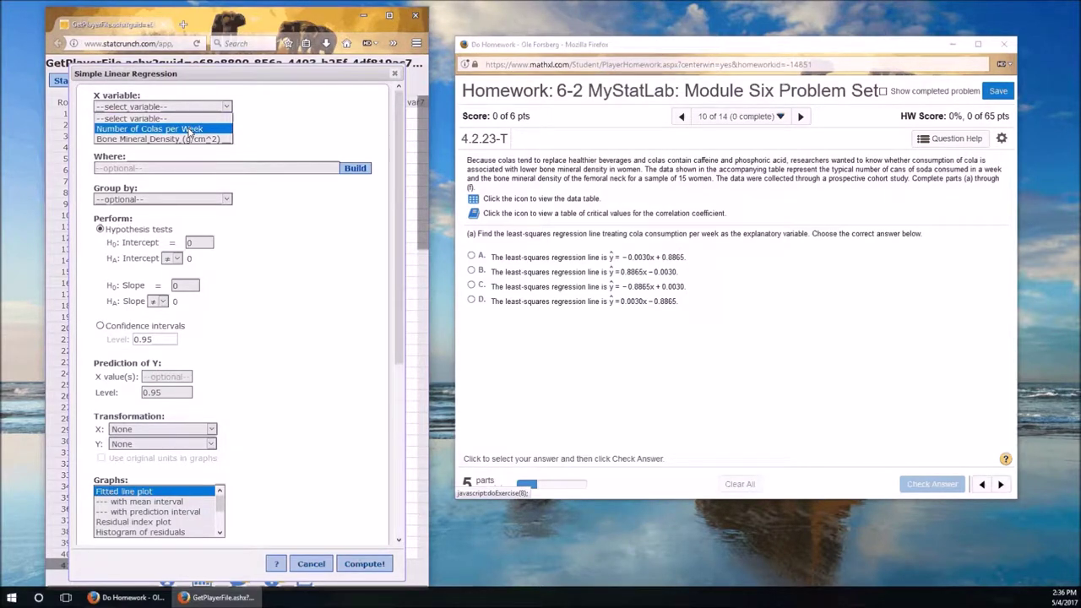
left_click(189, 129)
left_click(187, 137)
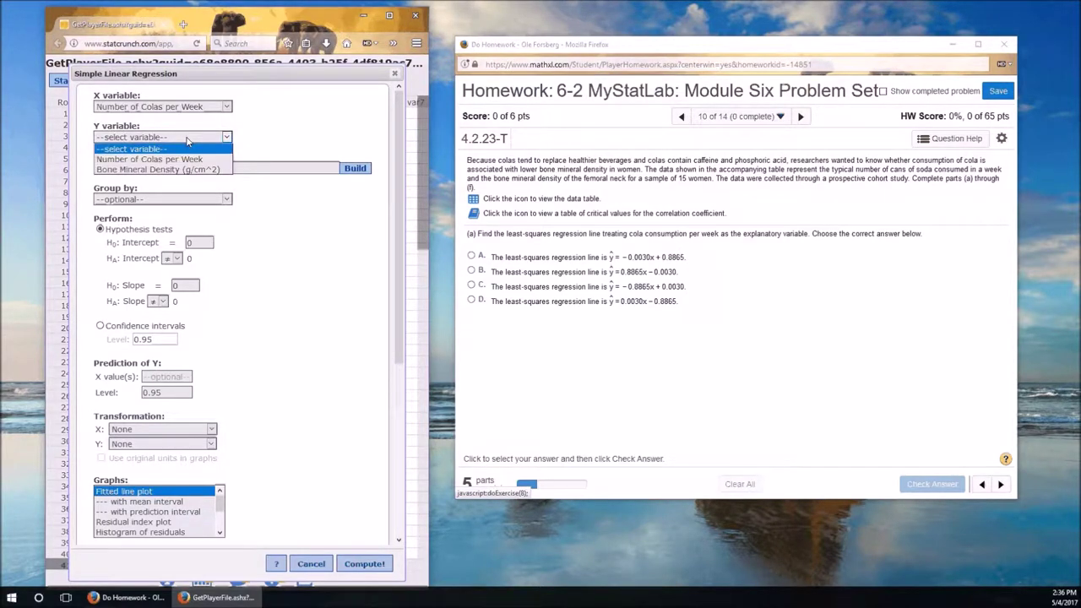
left_click(174, 170)
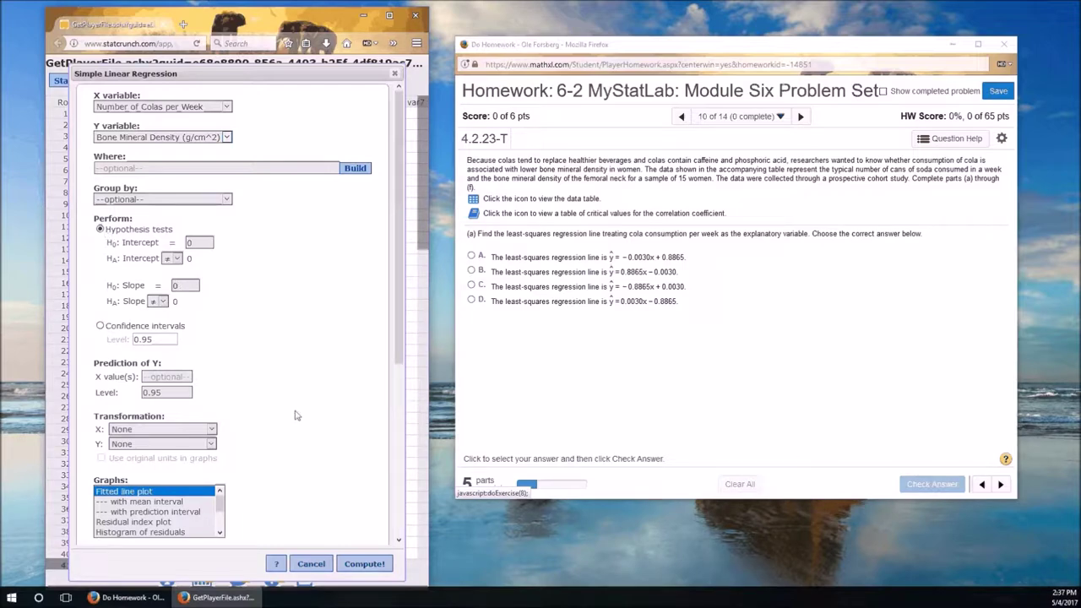
scroll(296, 416, "down", 3)
scroll(291, 412, "down", 3)
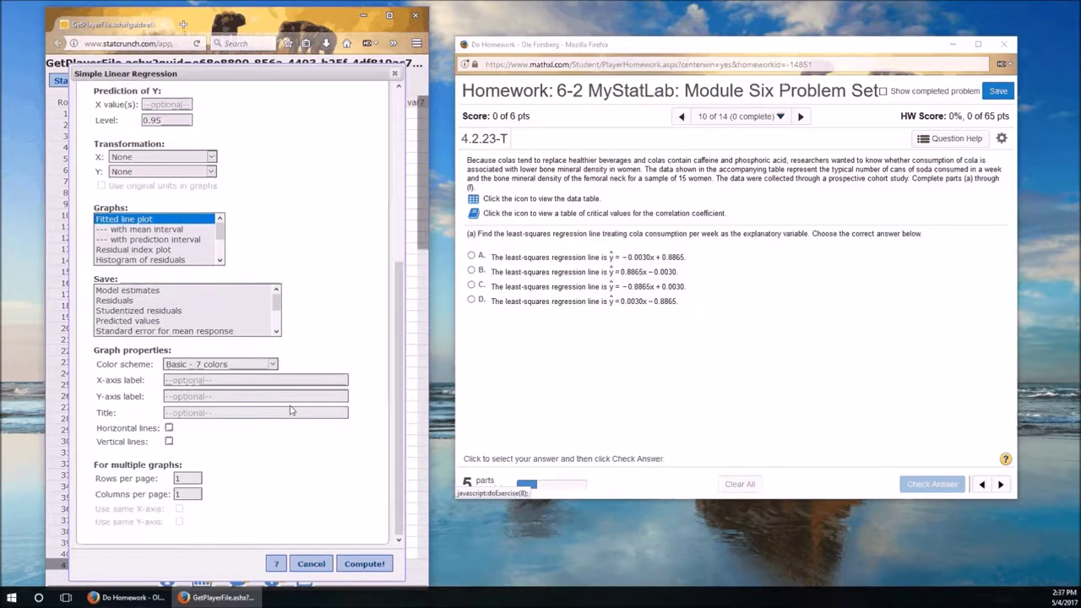
left_click(364, 564)
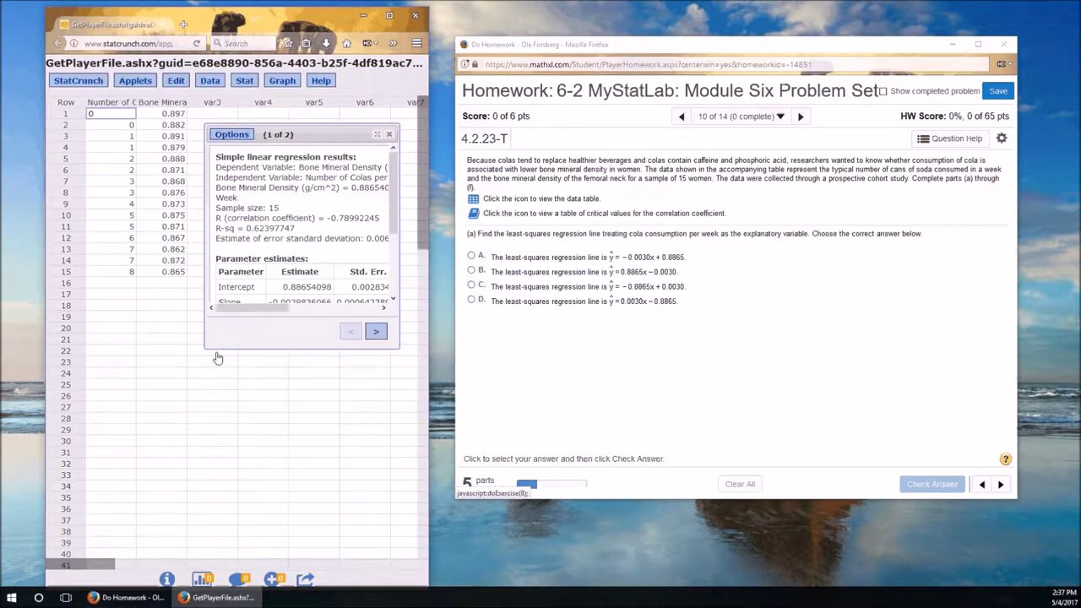
Step: Widen the output to show T-Stat and P-value, then select ŷ = −0.0030x + 0.8865
left_click_drag(204, 337, 95, 333)
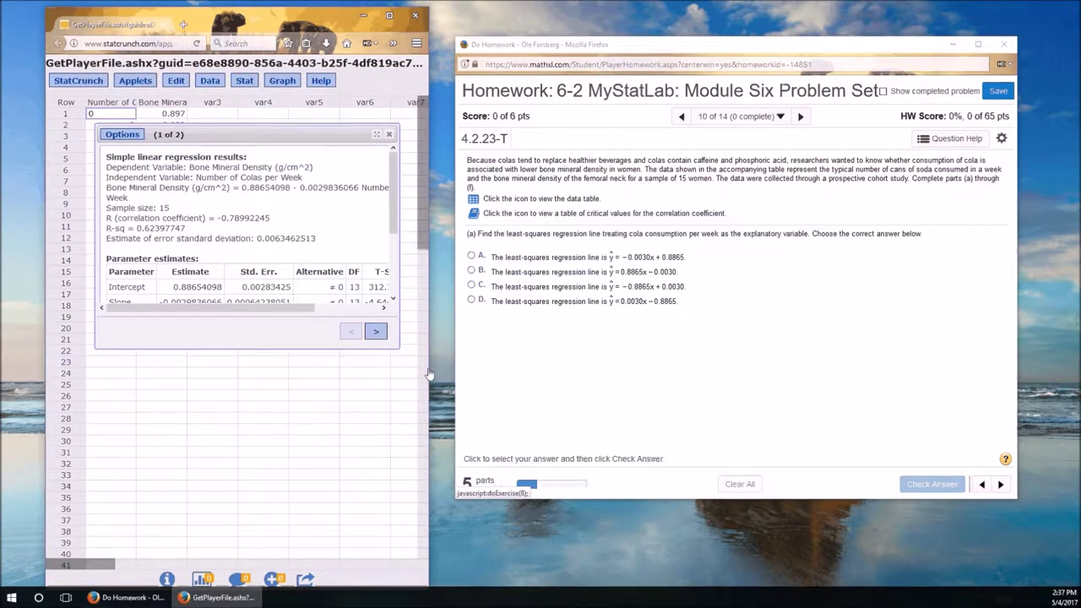
left_click_drag(430, 367, 529, 366)
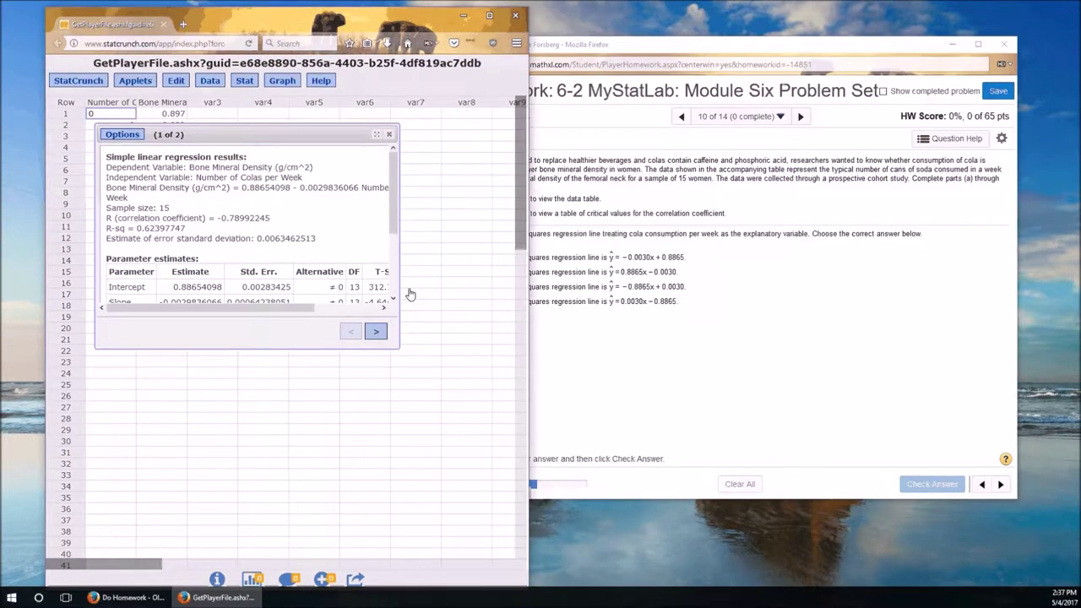
left_click_drag(399, 291, 511, 287)
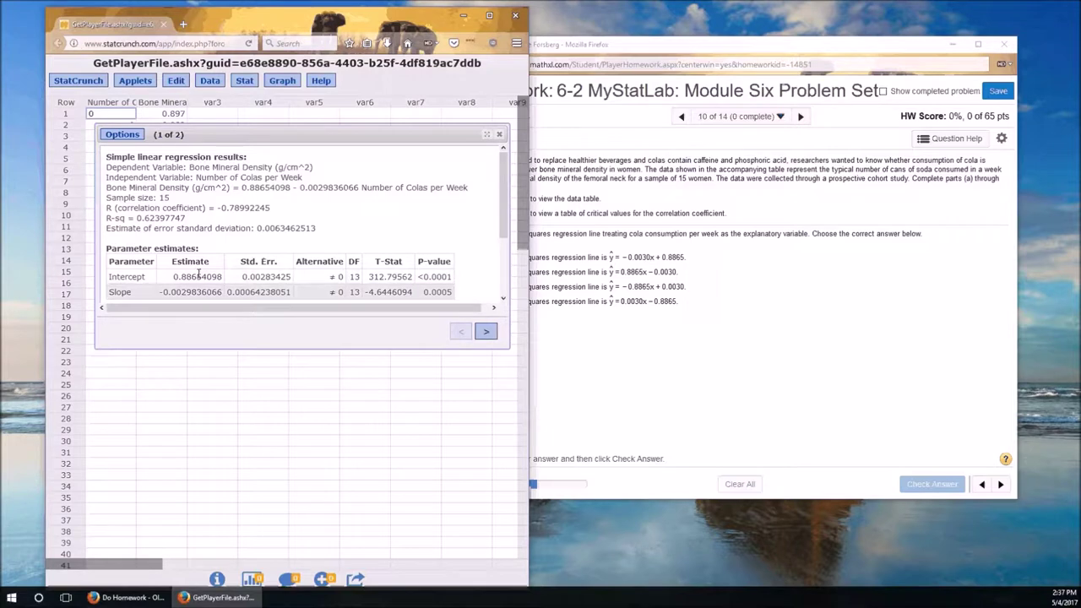
key("alt+Tab")
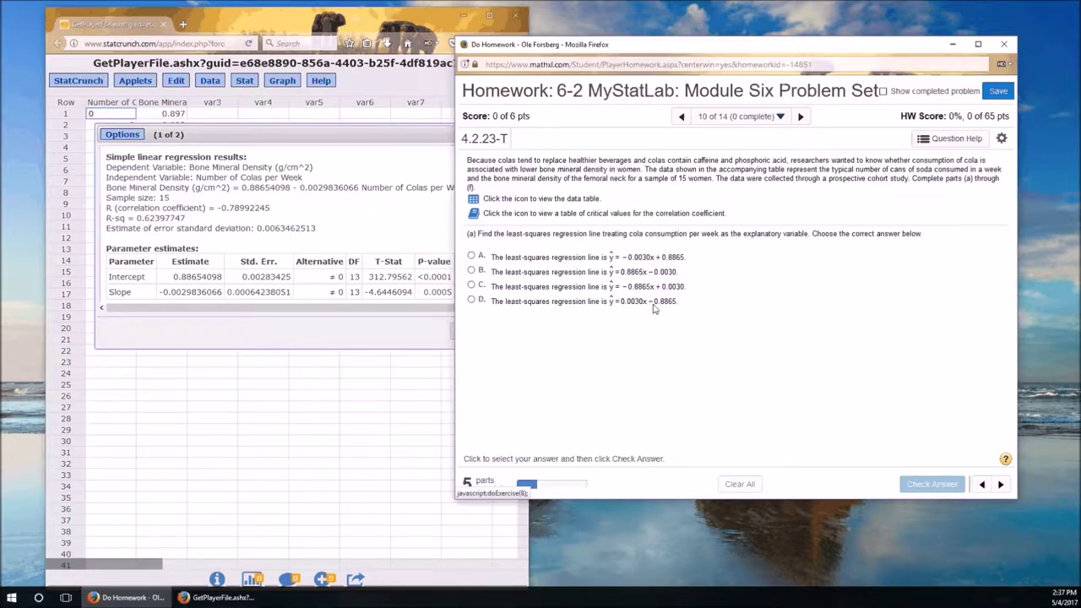
left_click(471, 257)
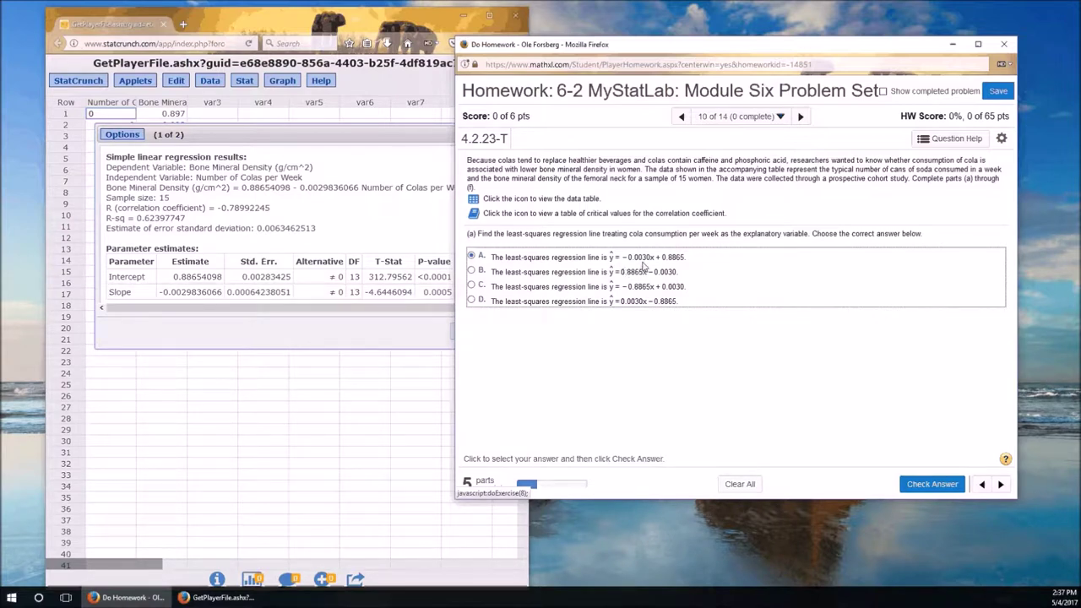
Step: Check the part (a) answer and dismiss the Good job! message
left_click(929, 484)
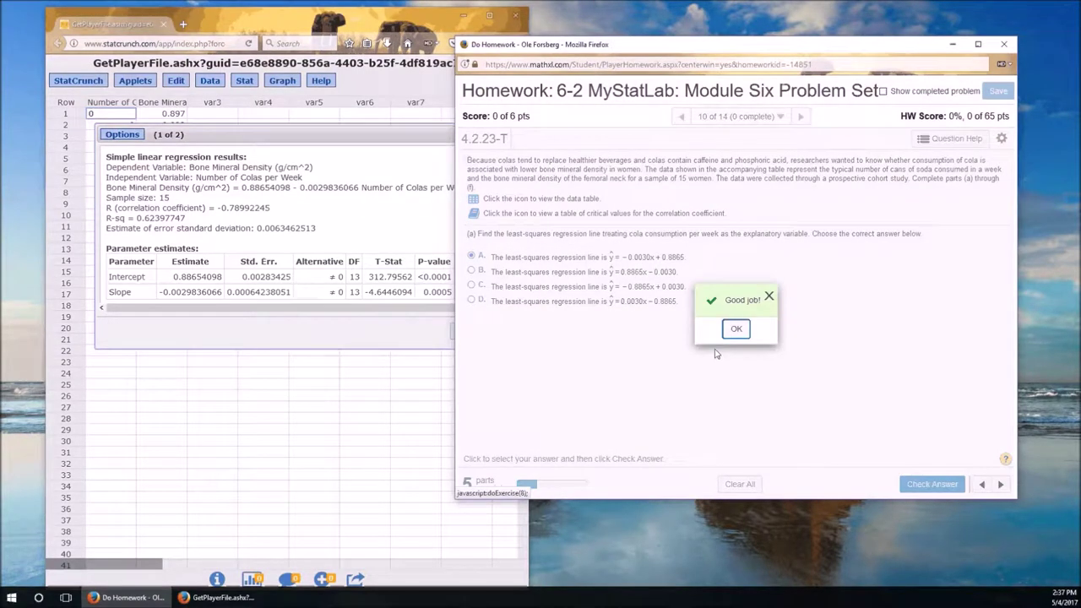
left_click(723, 327)
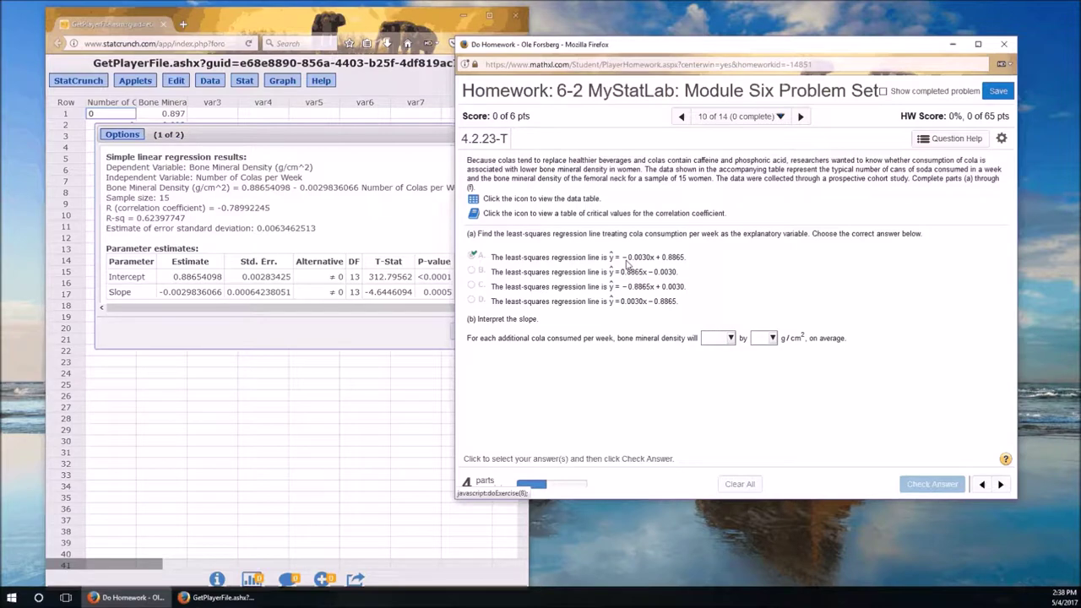
Step: Answer part (b) with 'decrease' by 0.0030 per cola and check it
left_click(730, 339)
left_click(727, 384)
left_click(765, 340)
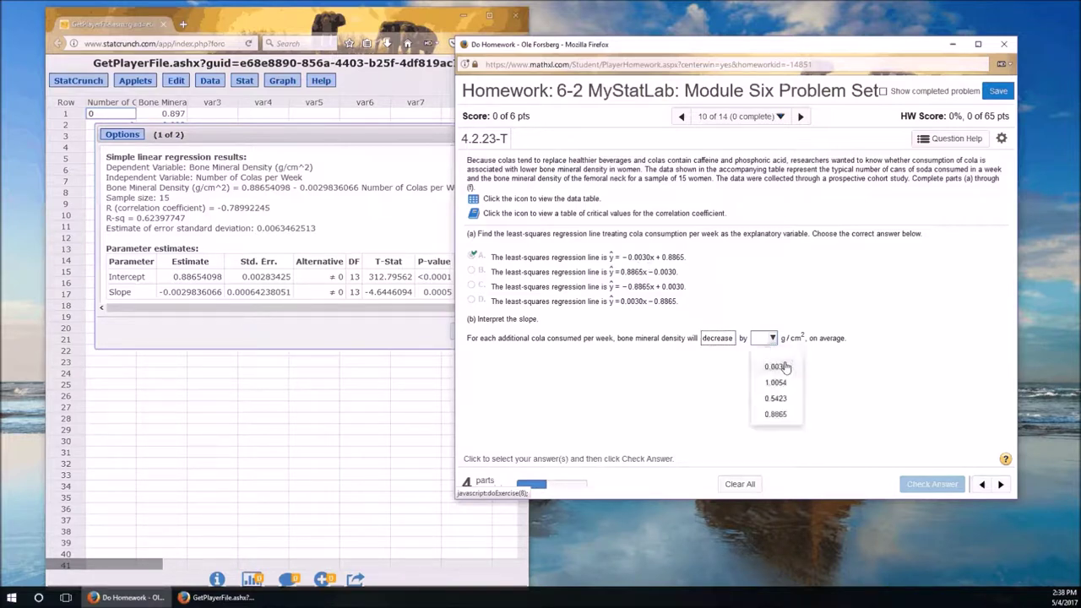
left_click(768, 366)
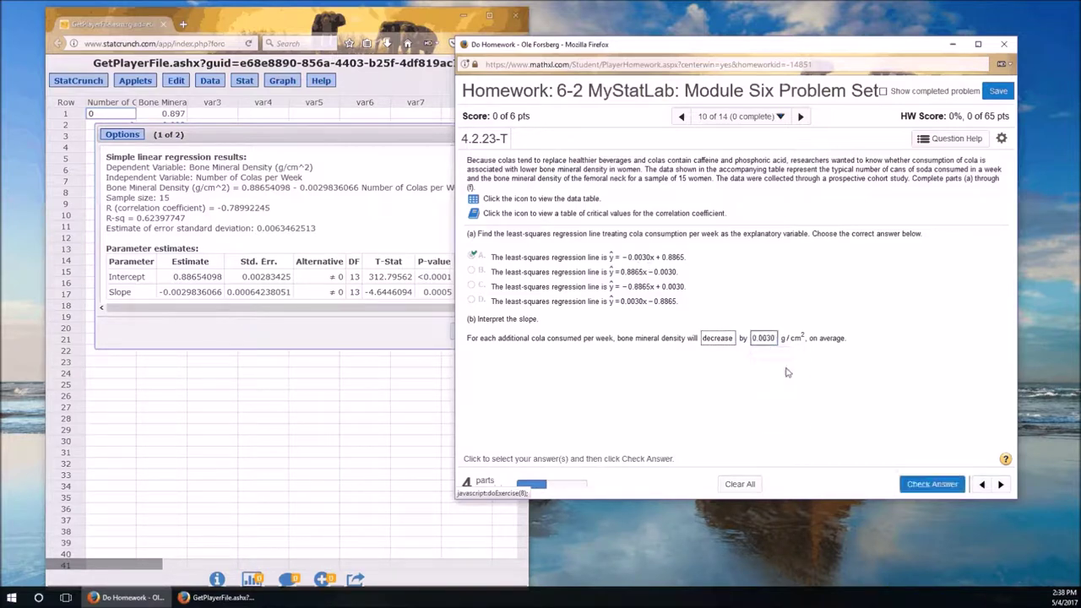
left_click(927, 487)
left_click(737, 329)
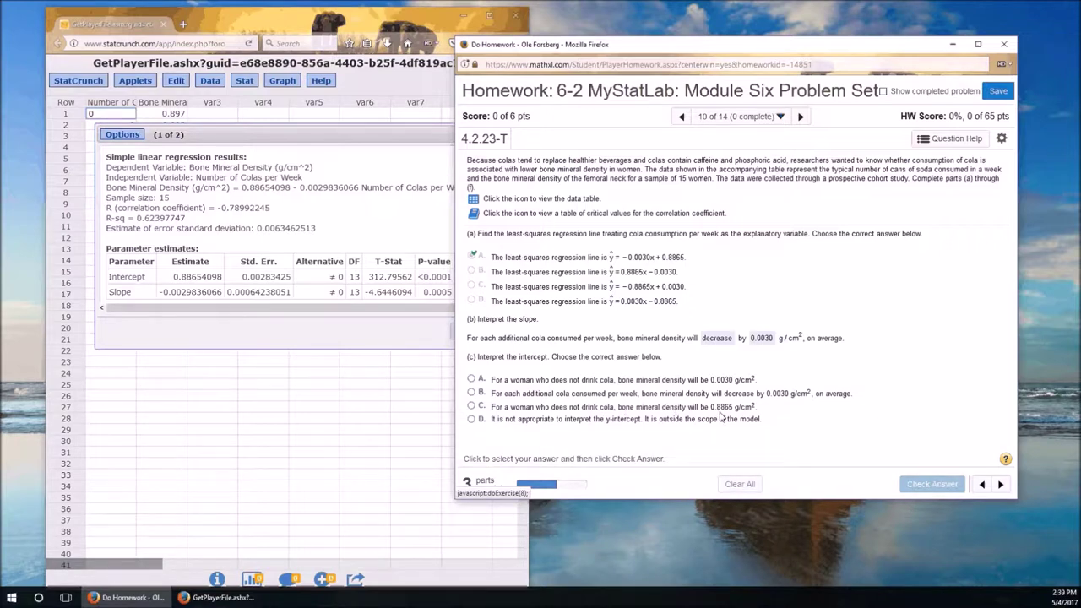
Step: Choose 0.8865 g/cm² for part (c), verify against StatCrunch, and check it
left_click(472, 407)
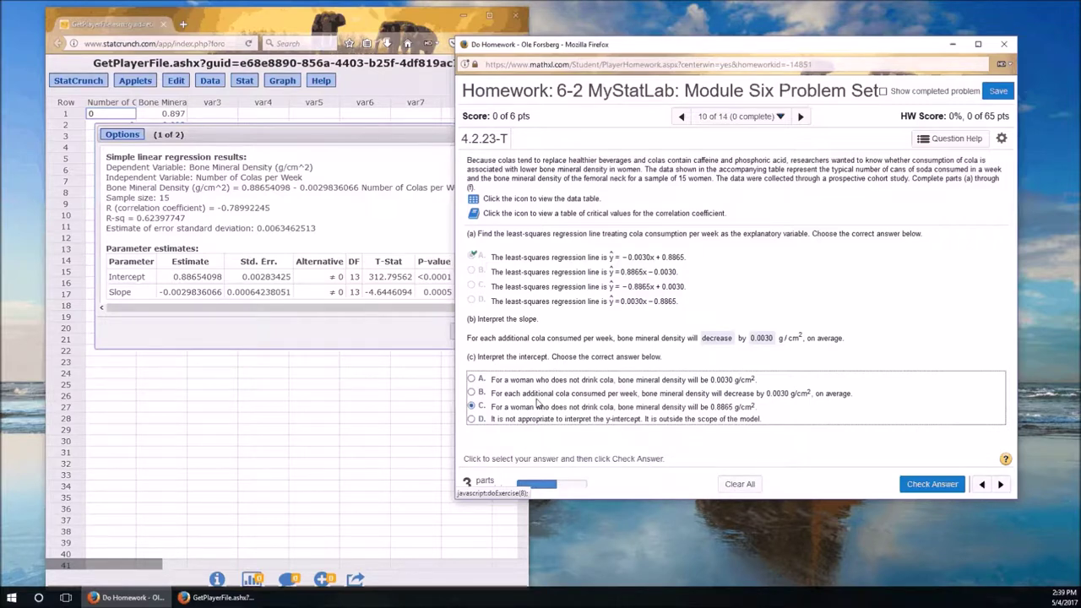
left_click_drag(253, 142, 252, 310)
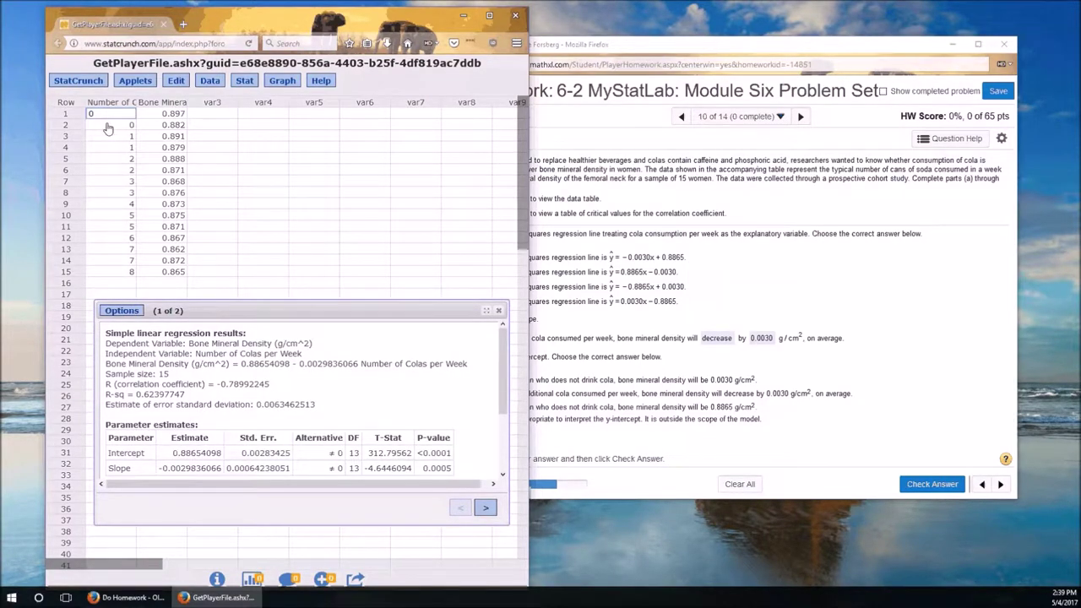
left_click(794, 417)
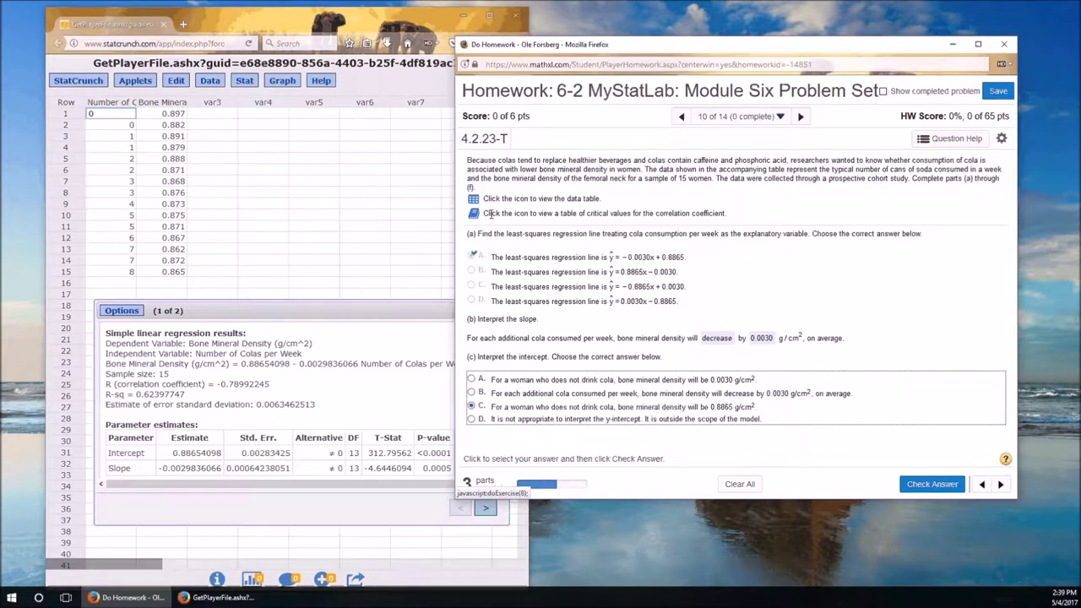
left_click(932, 483)
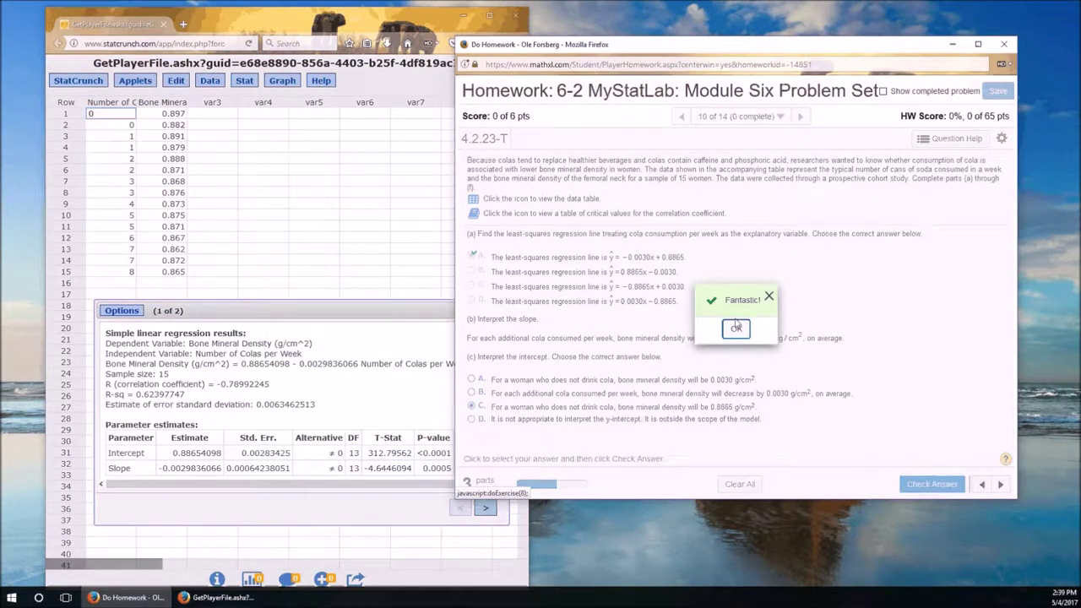
left_click(737, 330)
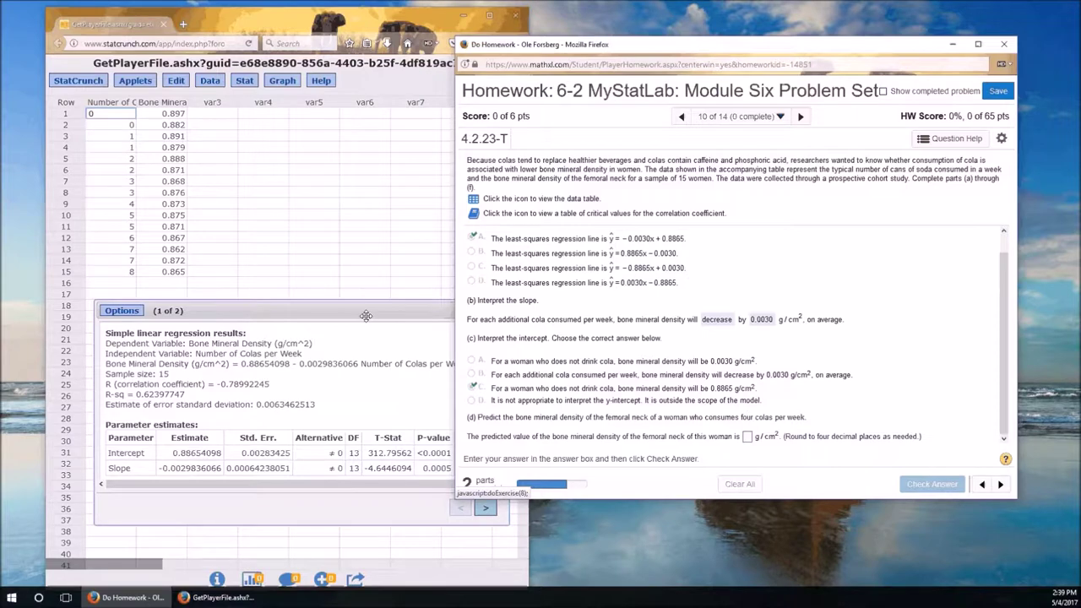
left_click_drag(366, 315, 364, 280)
scroll(396, 413, "down", 2)
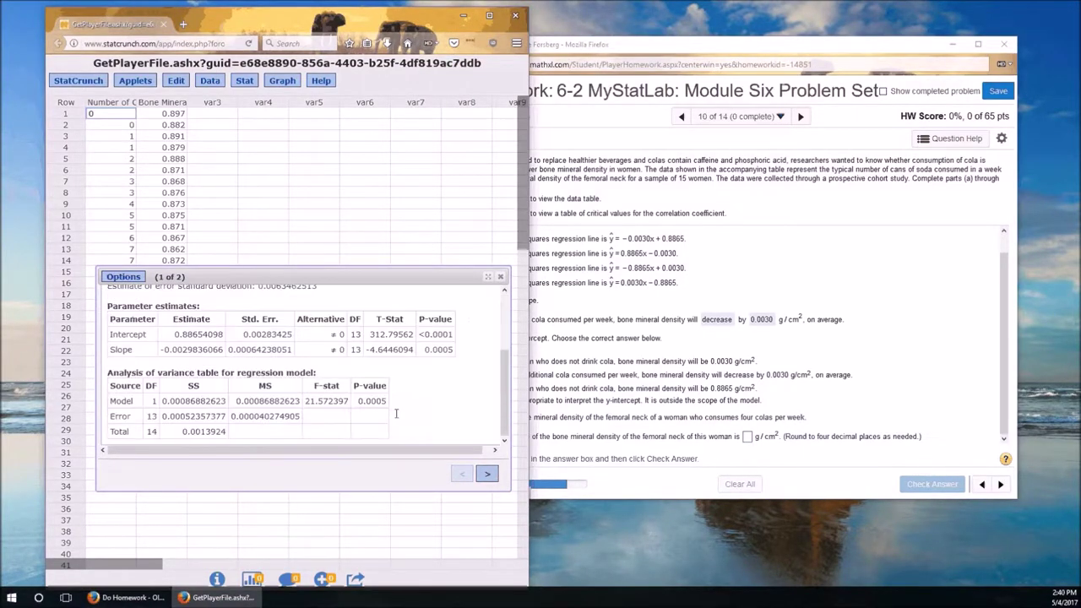
left_click(487, 474)
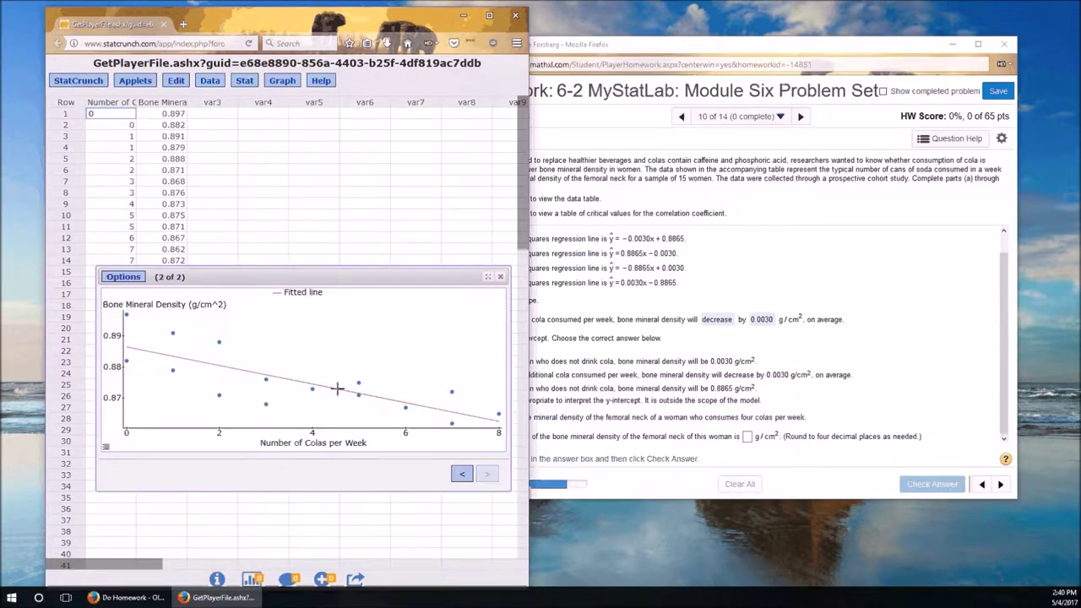
mouse_move(462, 414)
left_click(625, 277)
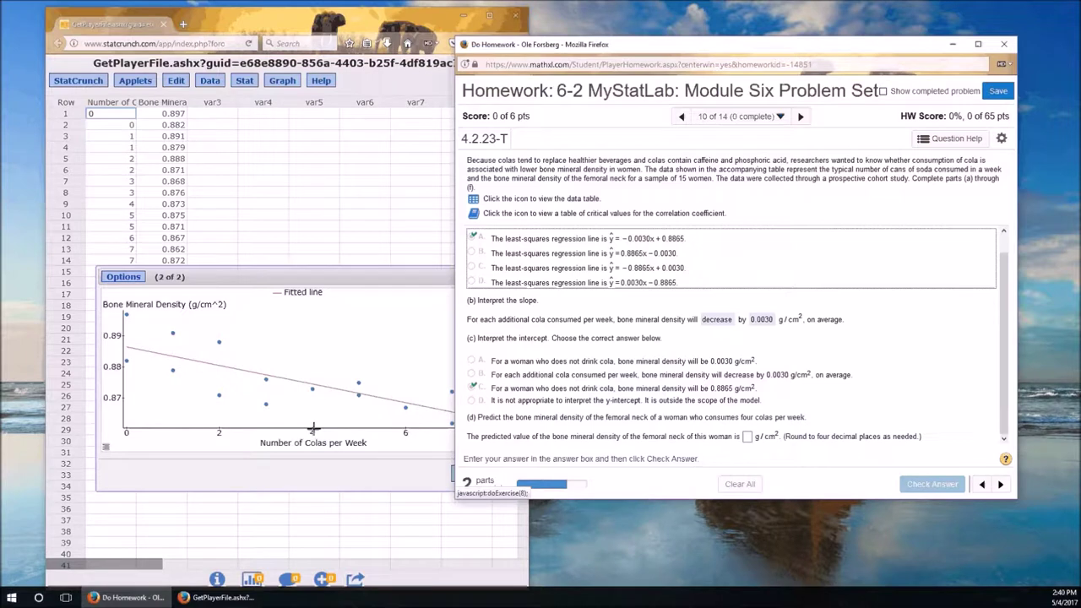
mouse_move(312, 384)
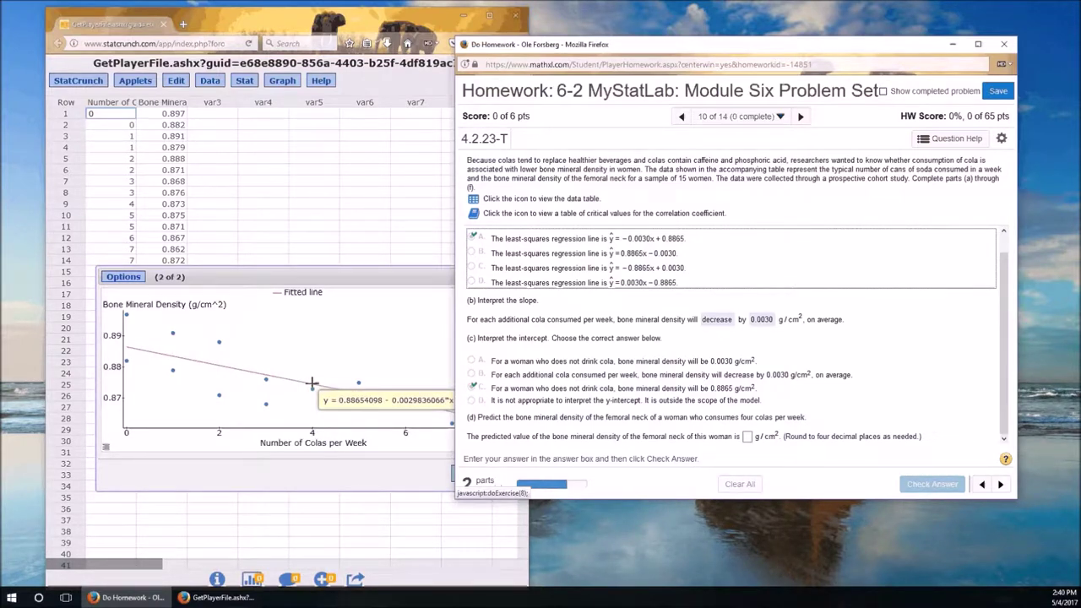
left_click(312, 384)
left_click(463, 476)
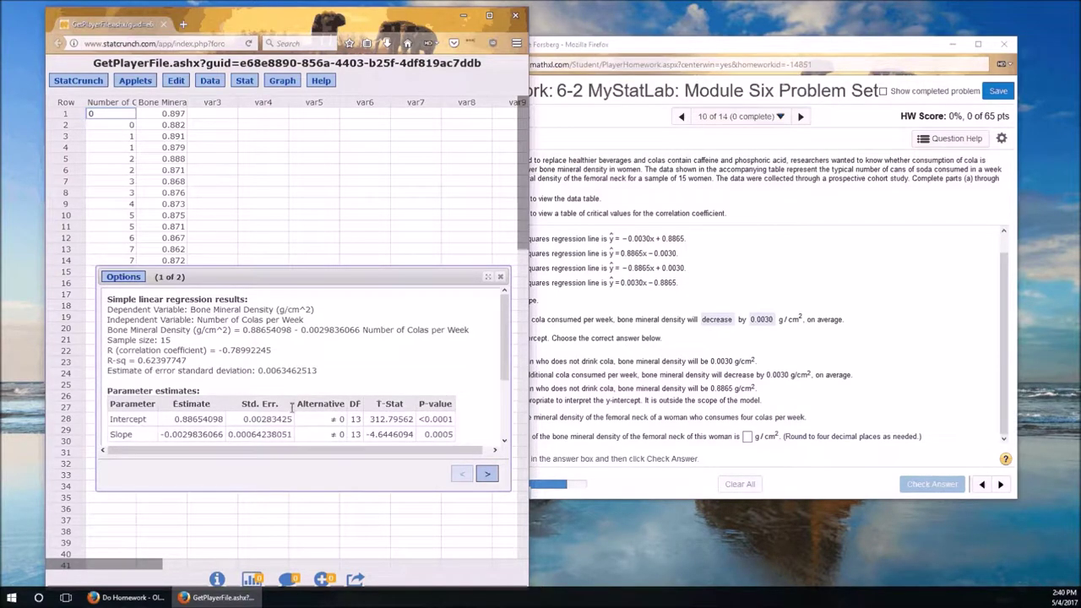
scroll(292, 409, "down", 2)
left_click(758, 255)
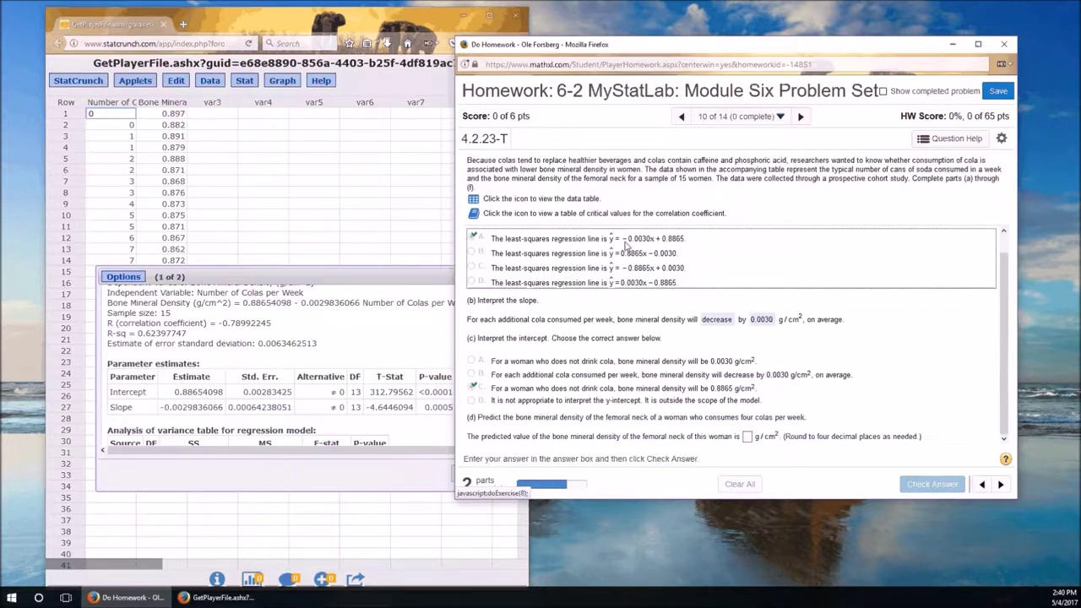
left_click(133, 281)
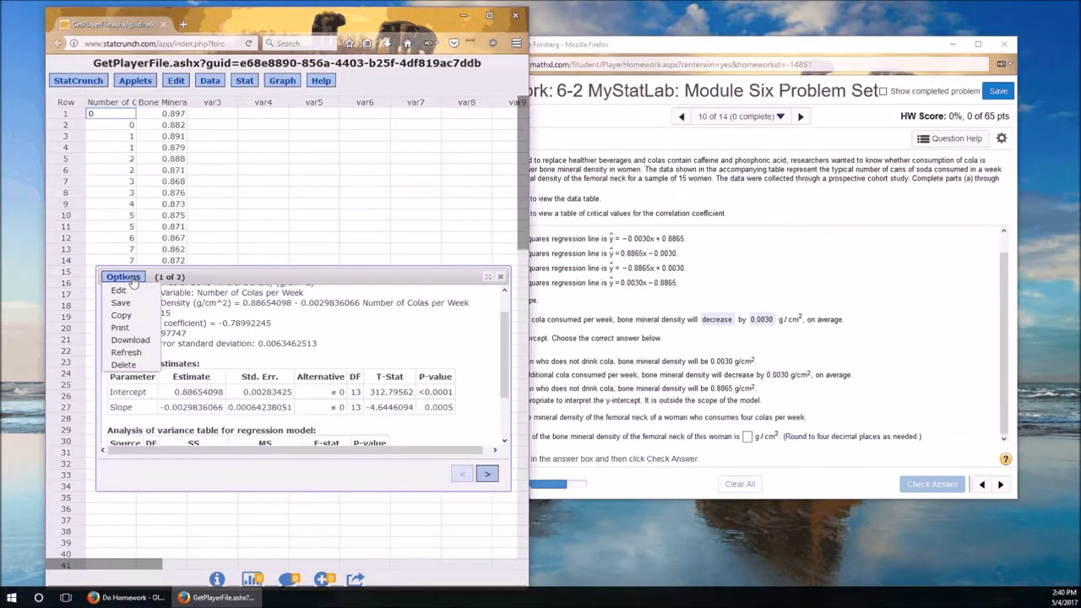
Step: Recompute the regression with a prediction X value of 4 and widen the results
left_click(122, 290)
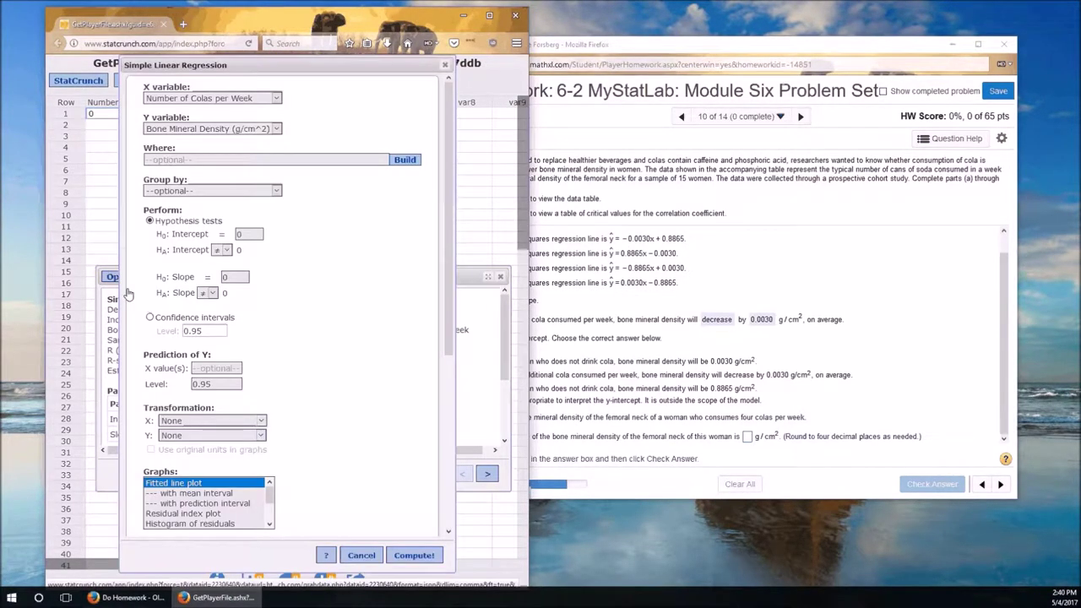
left_click(210, 367)
type("4")
left_click(415, 556)
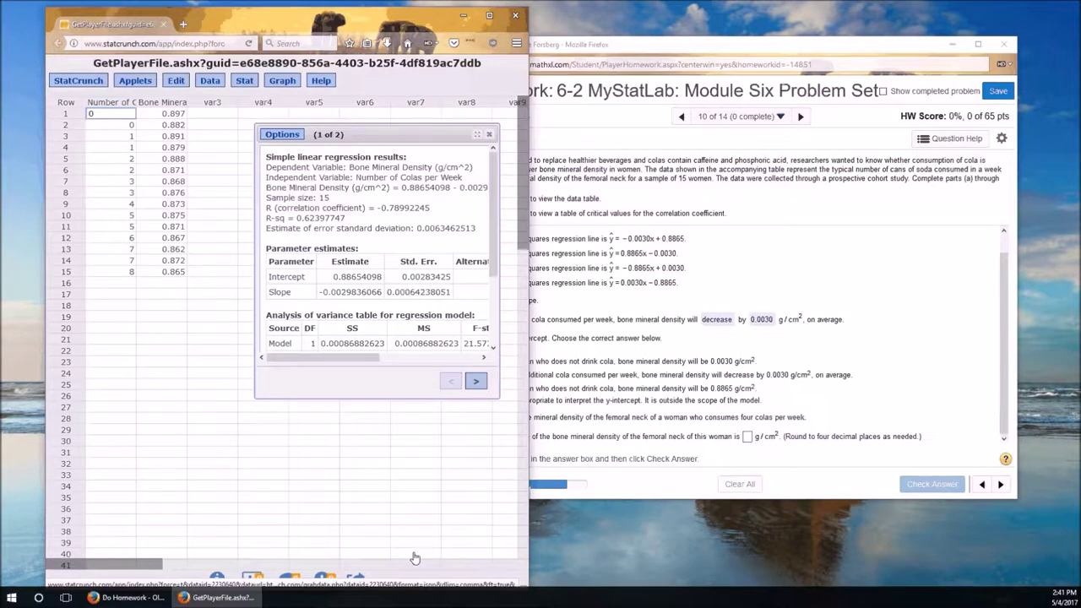
left_click_drag(255, 290, 81, 288)
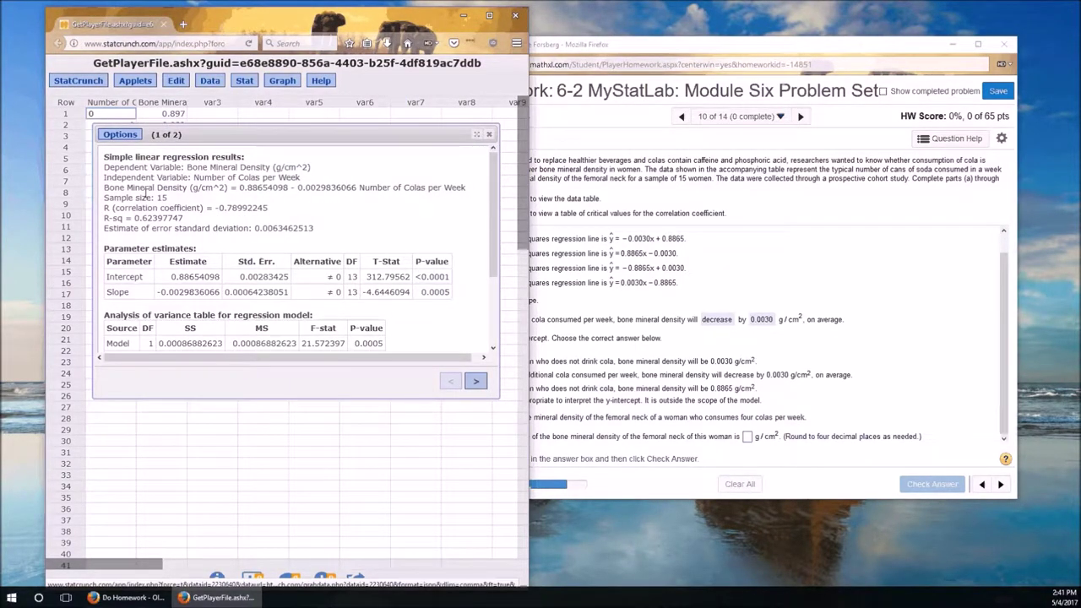
Step: Enter StatCrunch's predicted value 0.8746 as the part (d) answer and check it
scroll(198, 207, "down", 2)
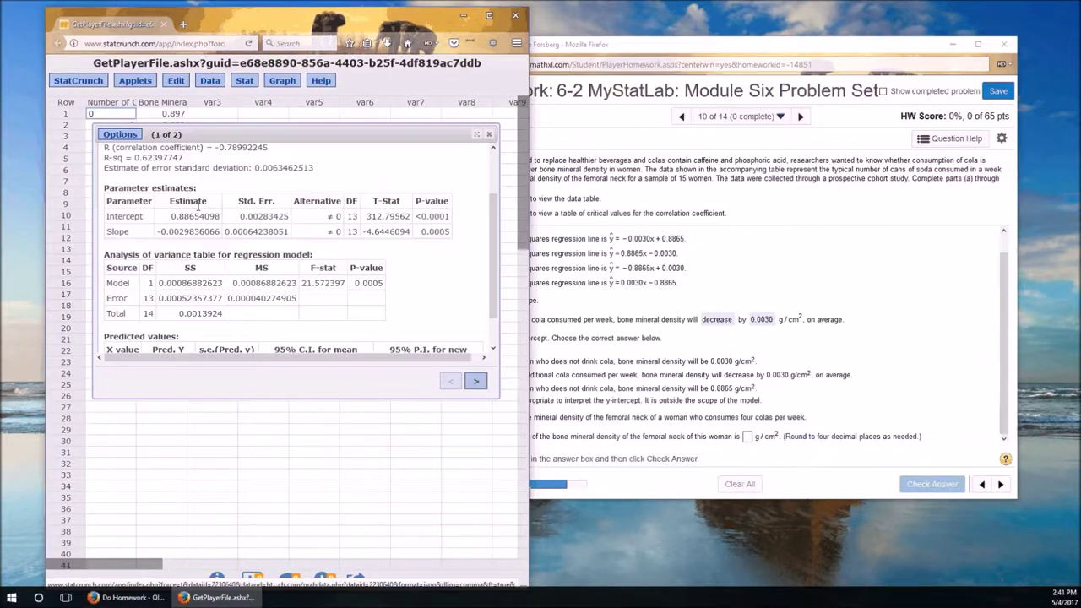
scroll(199, 207, "down", 1)
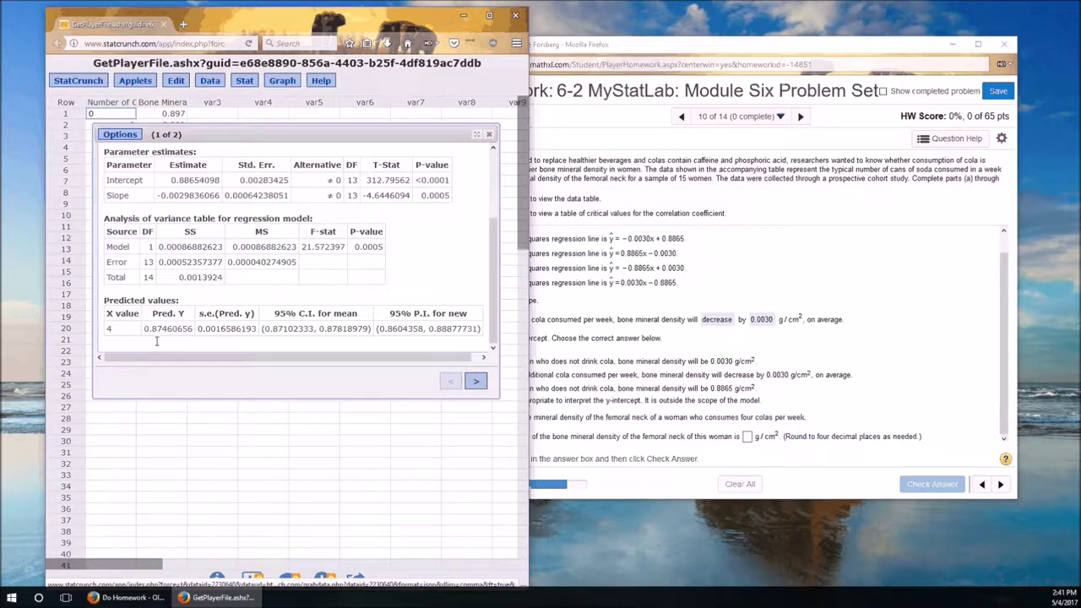
left_click(747, 436)
left_click(754, 412)
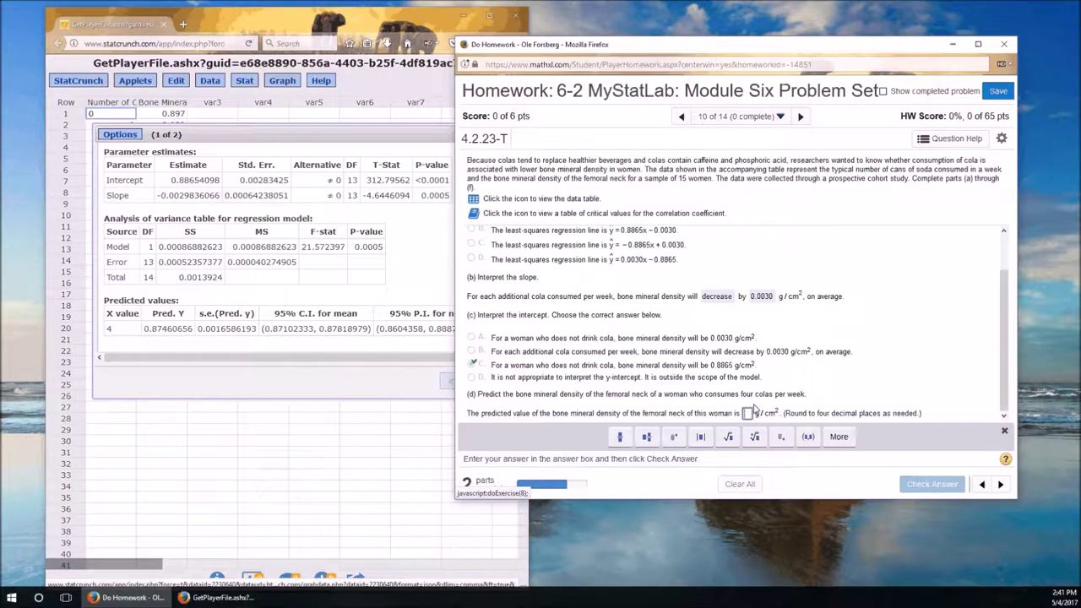
type("0.8746")
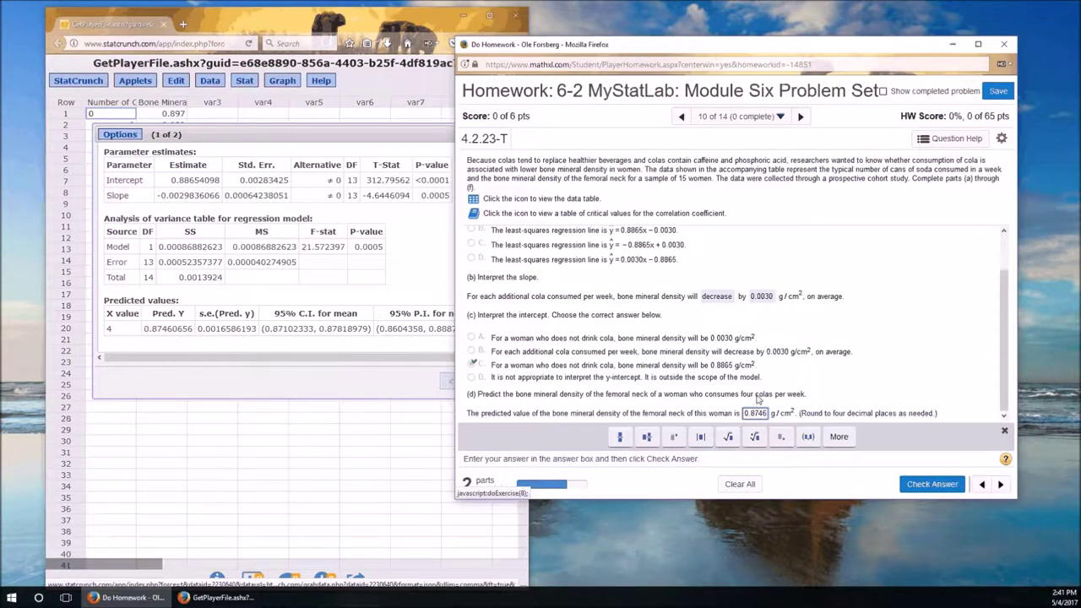
left_click(933, 485)
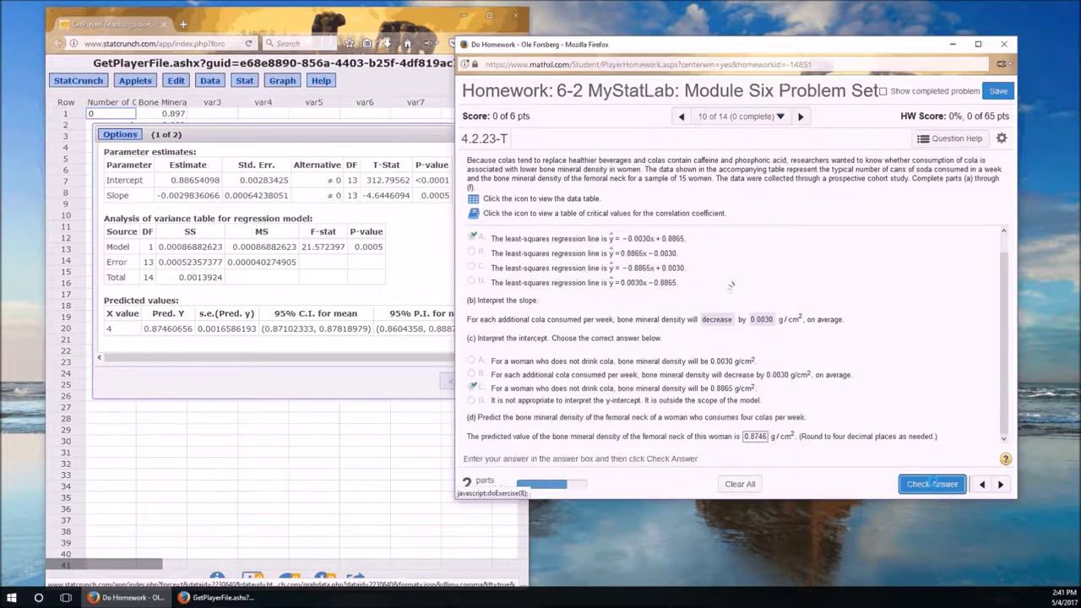
key("Return")
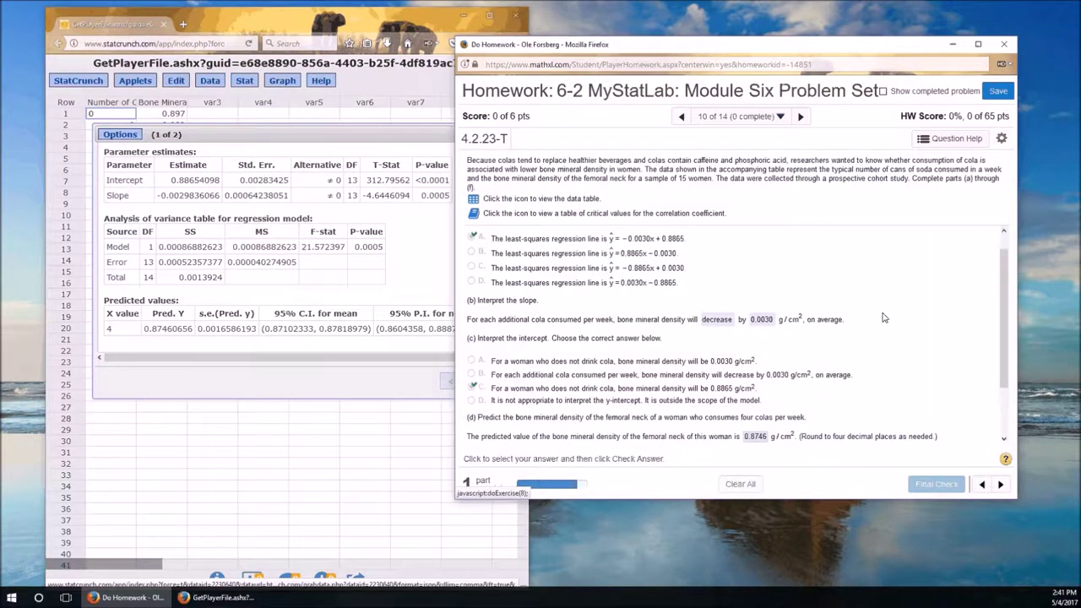
scroll(878, 321, "down", 2)
left_click(276, 338)
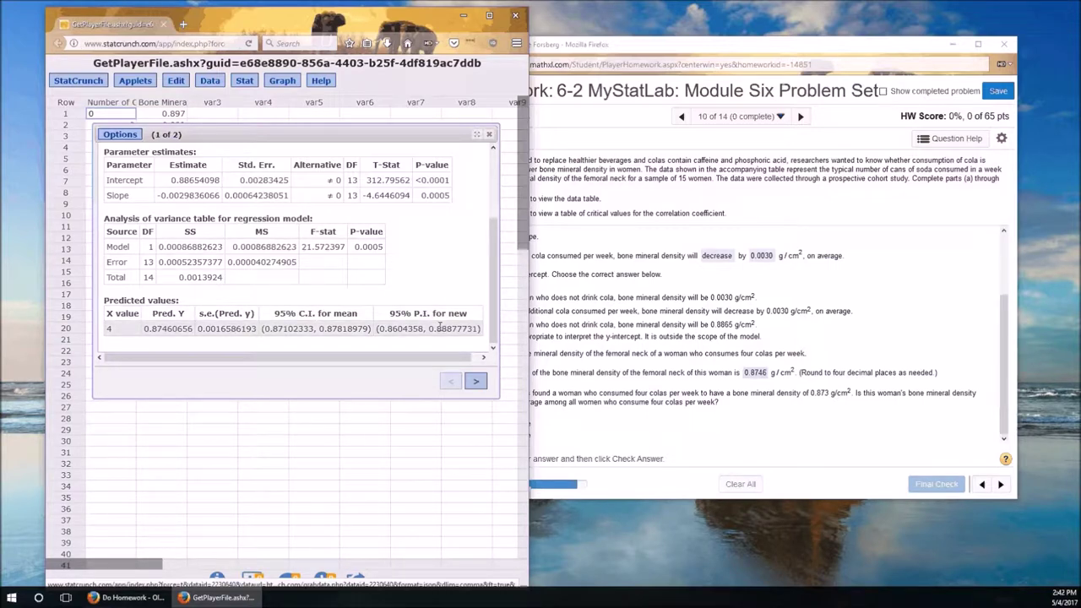
Step: Compare the StatCrunch results with the homework, ending on the part (e) question
left_click(640, 394)
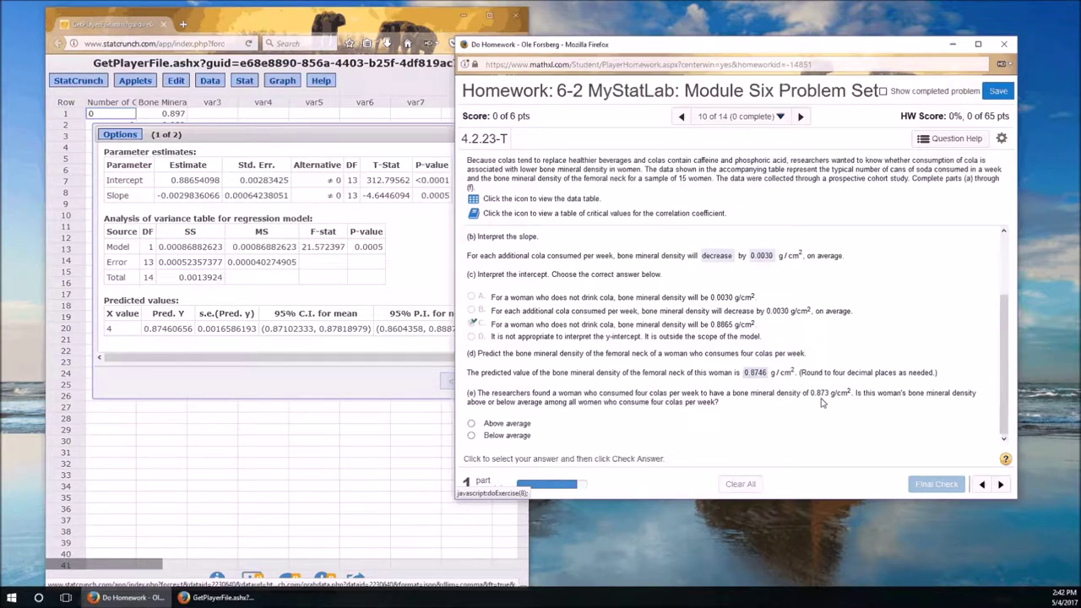
left_click(428, 338)
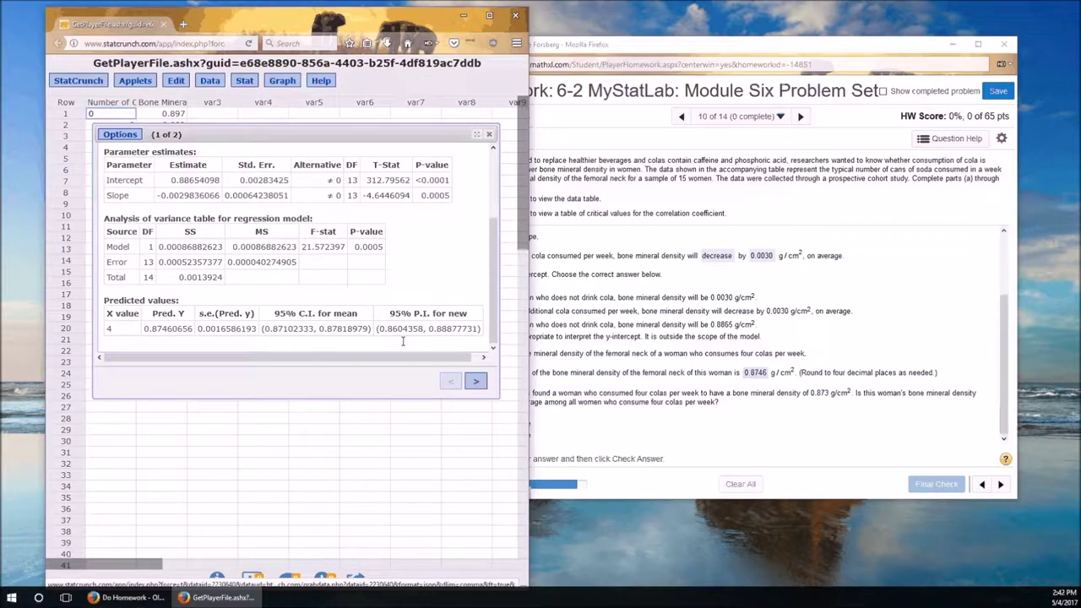
left_click(817, 403)
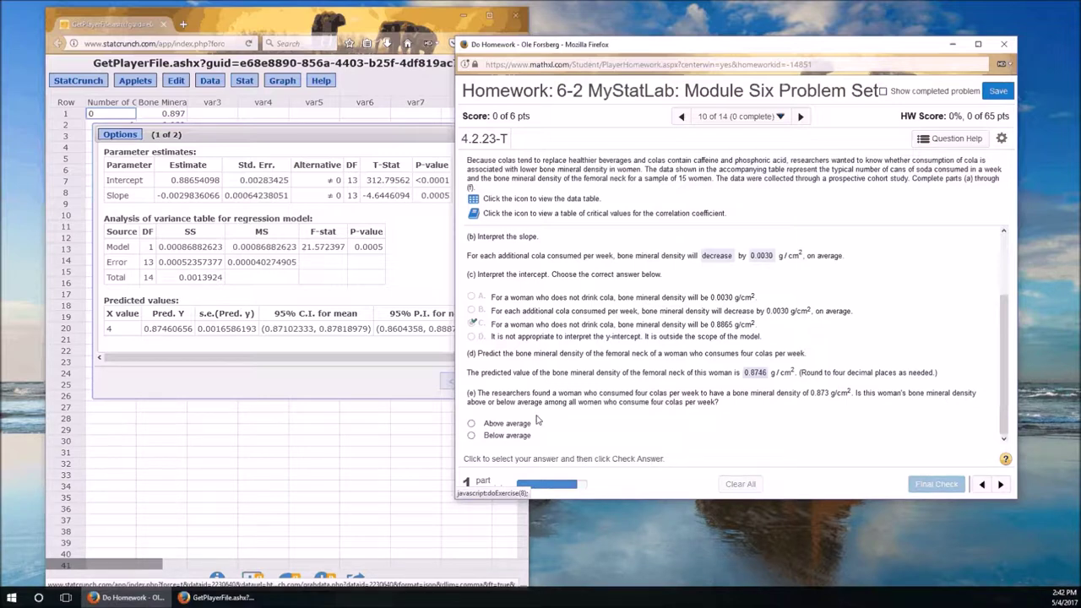
Step: Answer part (e) as 'Below average', get it checked, and dismiss the Fantastic! popup
left_click(471, 436)
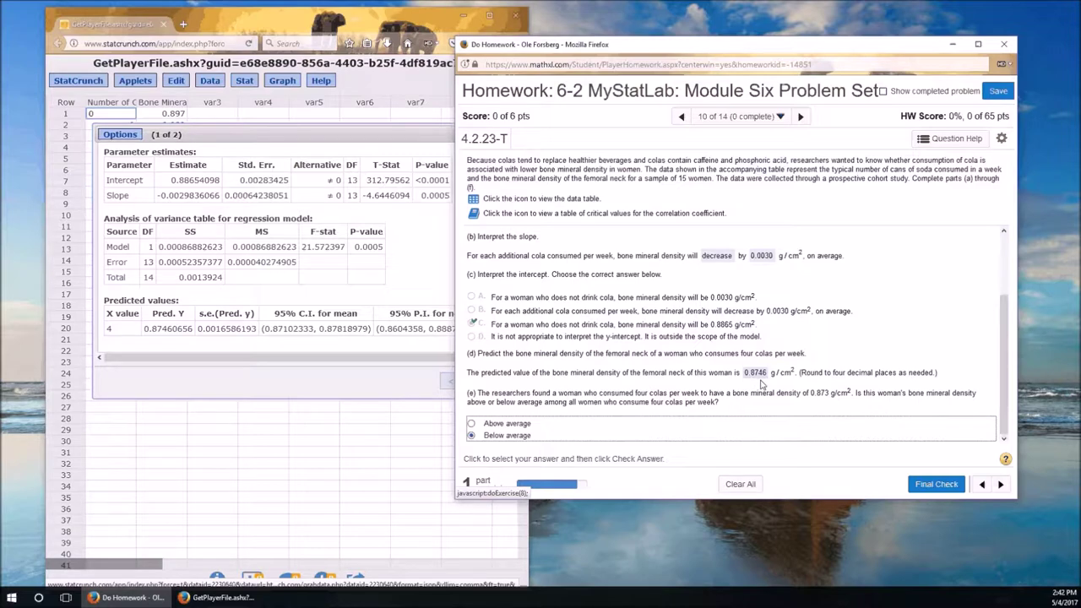
left_click(926, 484)
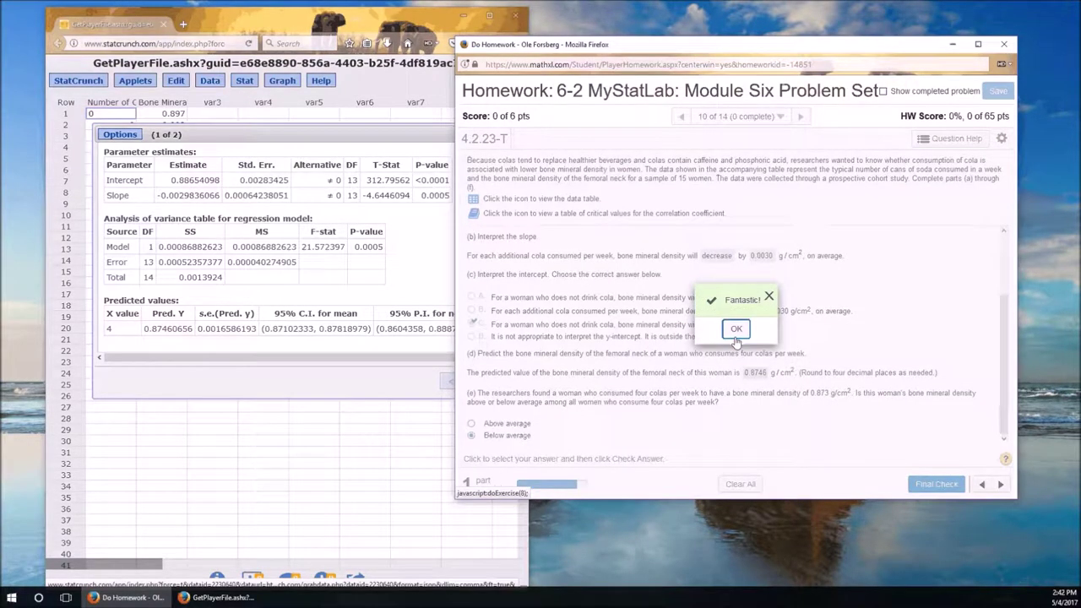
left_click(735, 329)
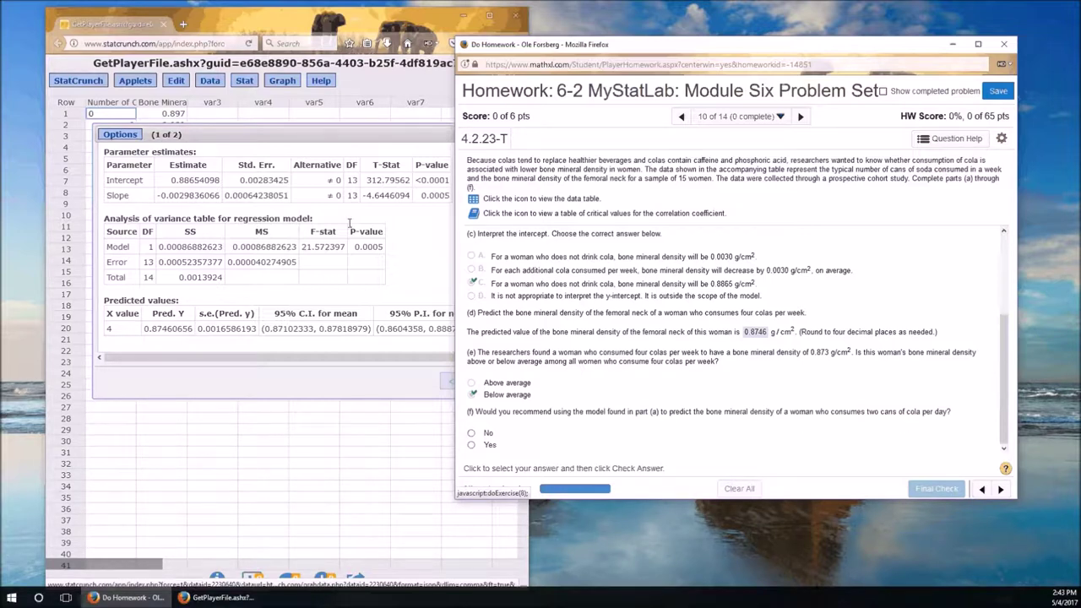
Step: View the StatCrunch fitted-line scatter plot, then answer Yes to part (f) and submit
left_click_drag(284, 139, 275, 302)
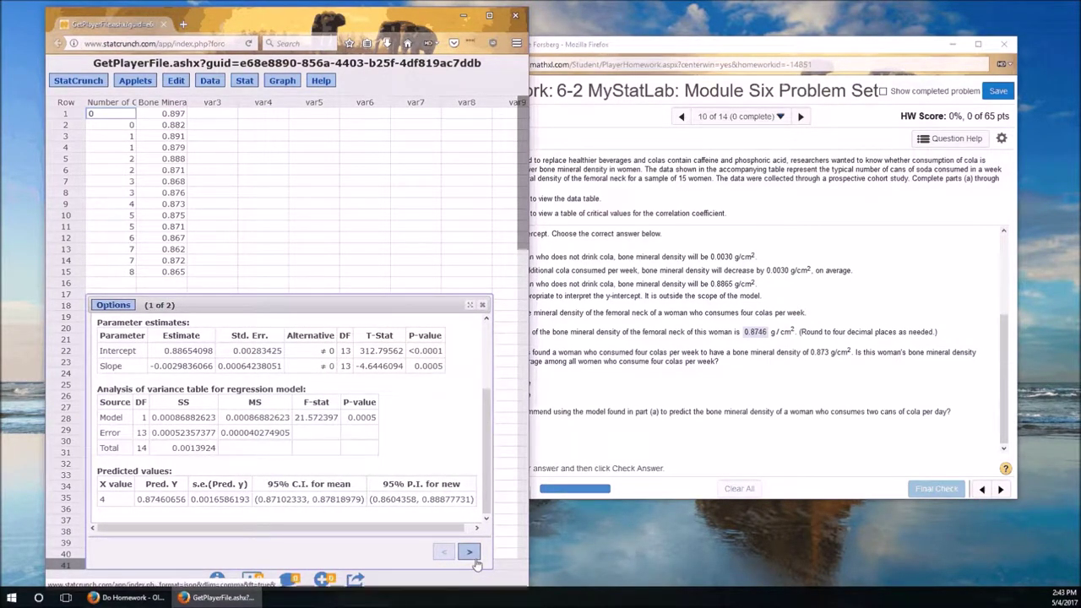
left_click(468, 551)
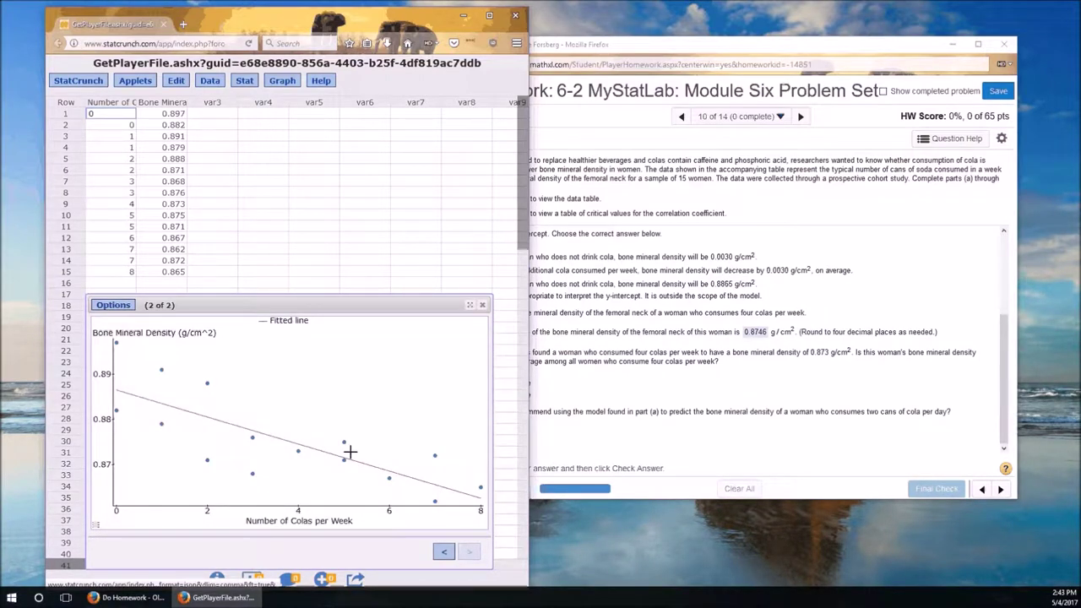
left_click(540, 435)
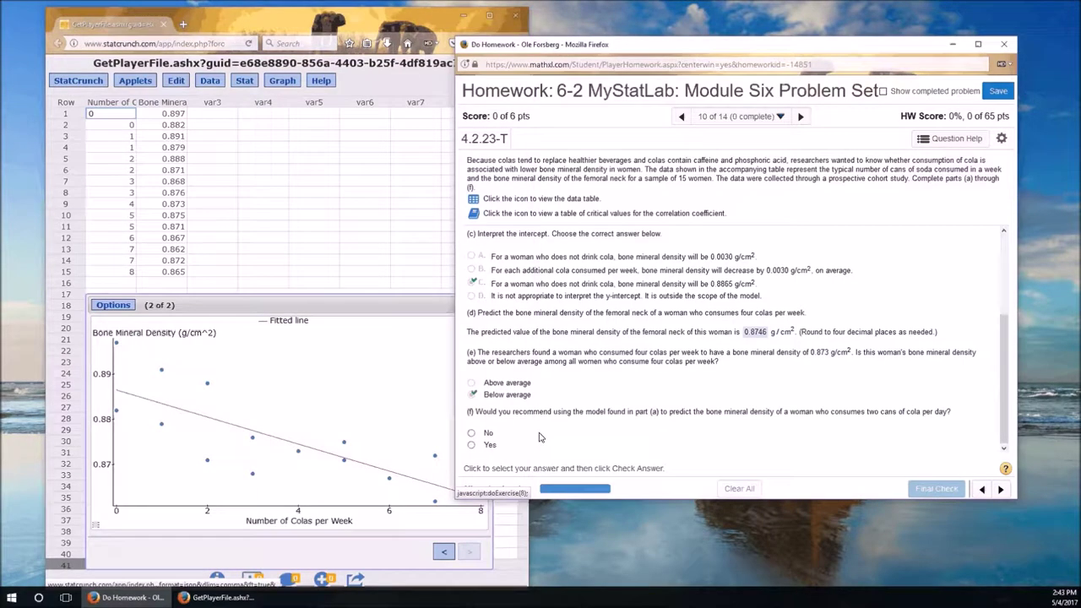
left_click(471, 445)
left_click(917, 496)
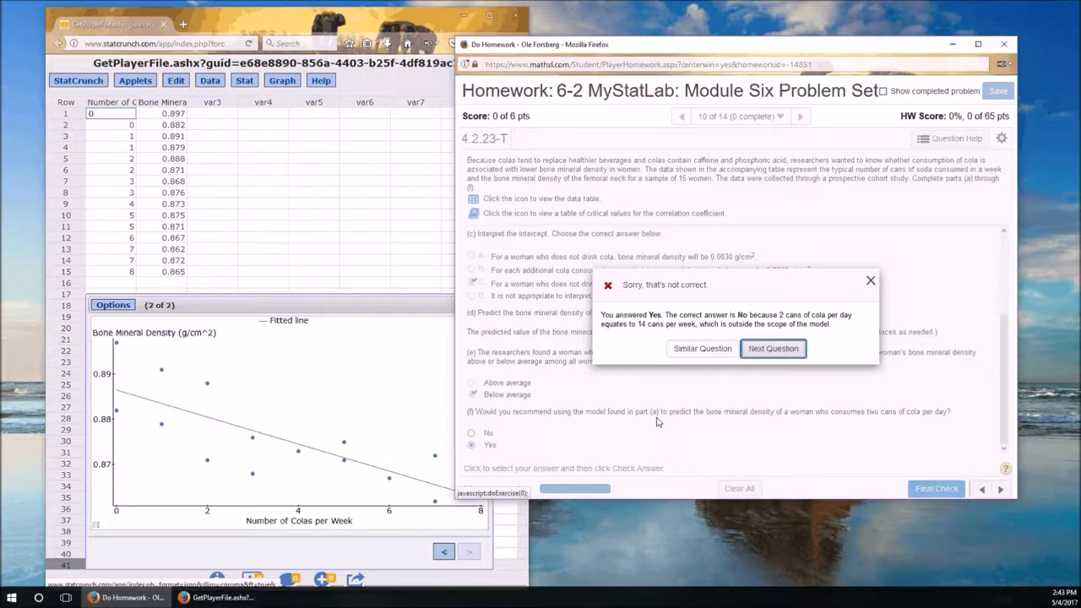
left_click(813, 319)
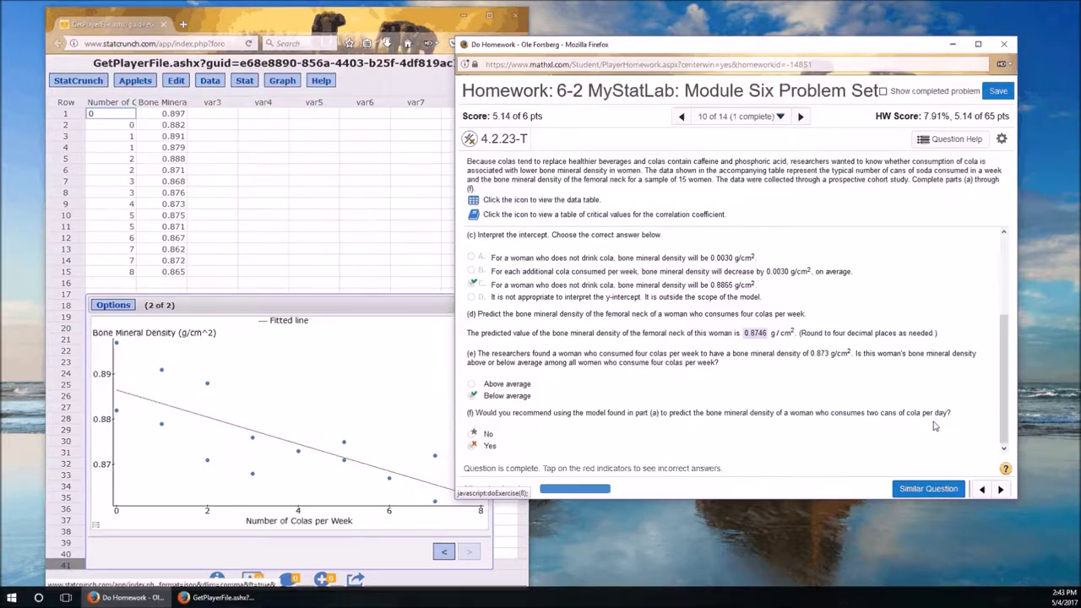
Step: Review the part (f) answer marked wrong, scroll back to parts (a) and (b), then bring StatCrunch forward
scroll(687, 396, "down", 1)
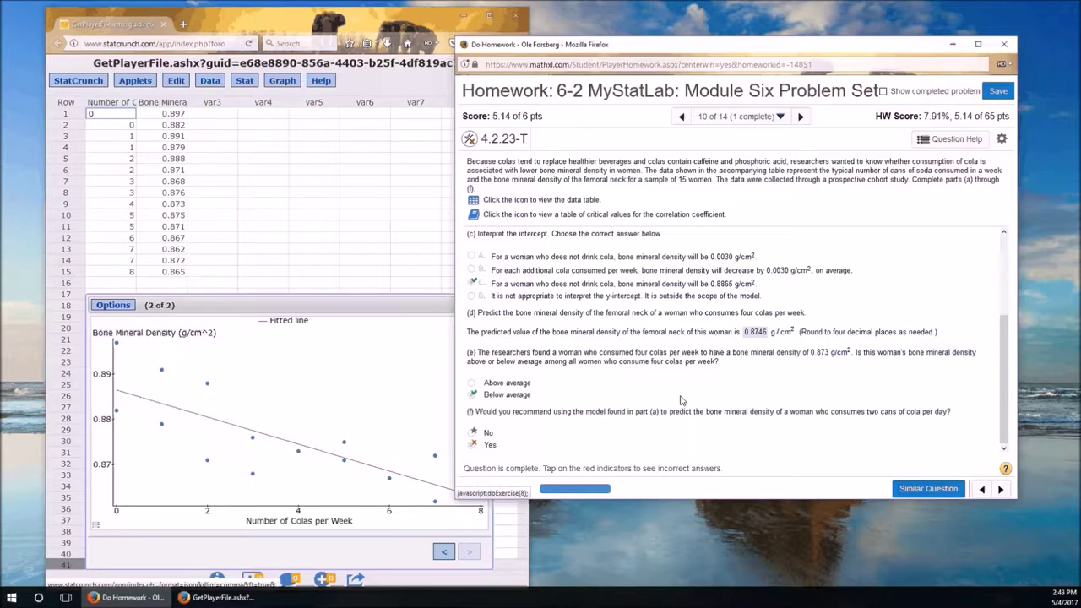
left_click(689, 431)
scroll(678, 409, "up", 3)
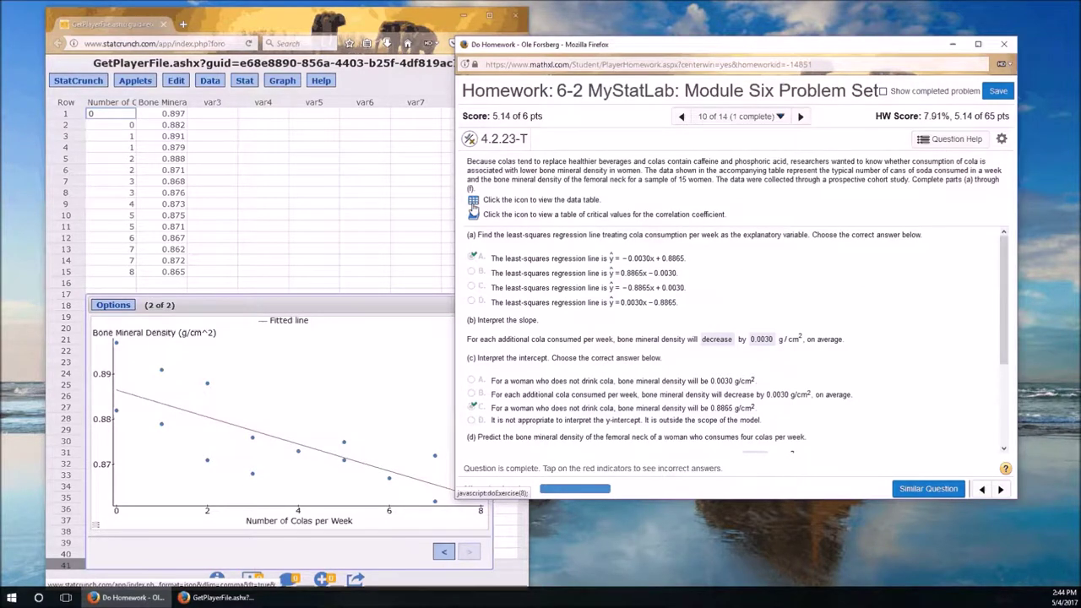
left_click(196, 163)
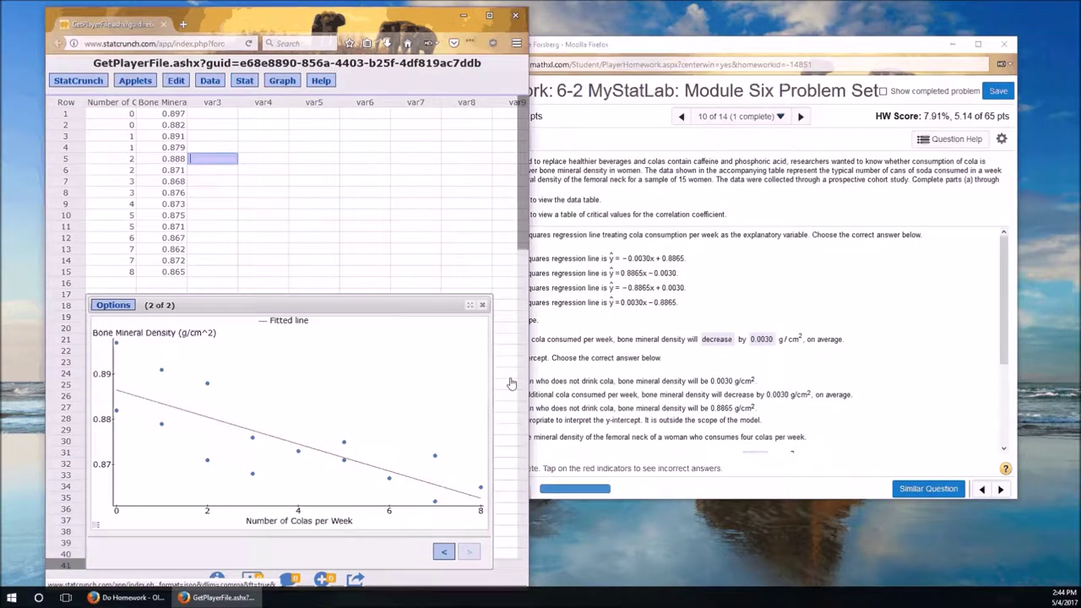
Step: Close the fitted-line plot and delete all previous StatCrunch results
left_click(482, 305)
left_click(78, 81)
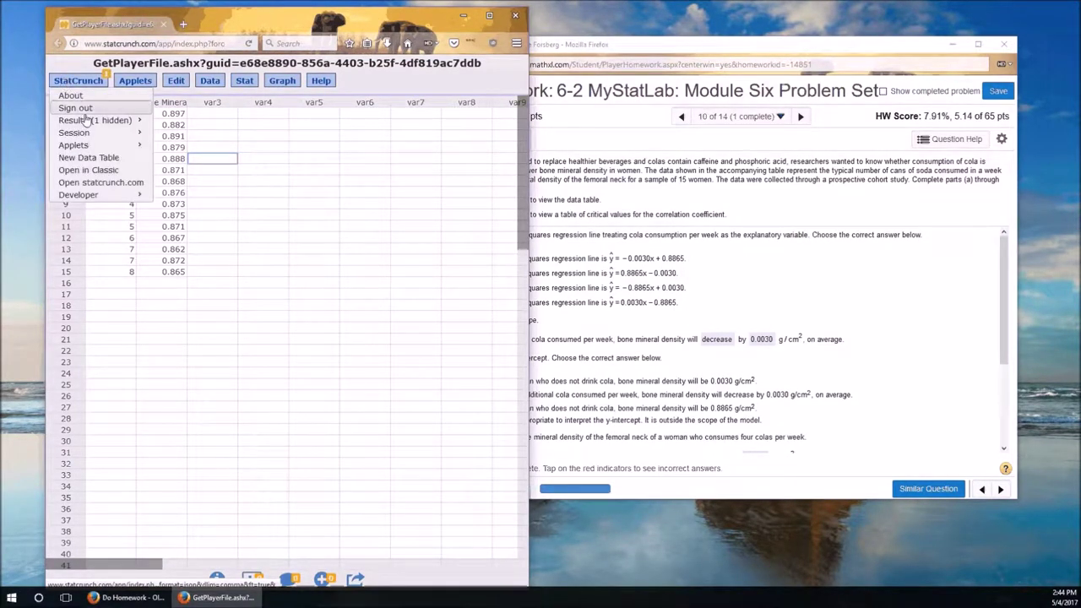
mouse_move(88, 124)
mouse_move(185, 146)
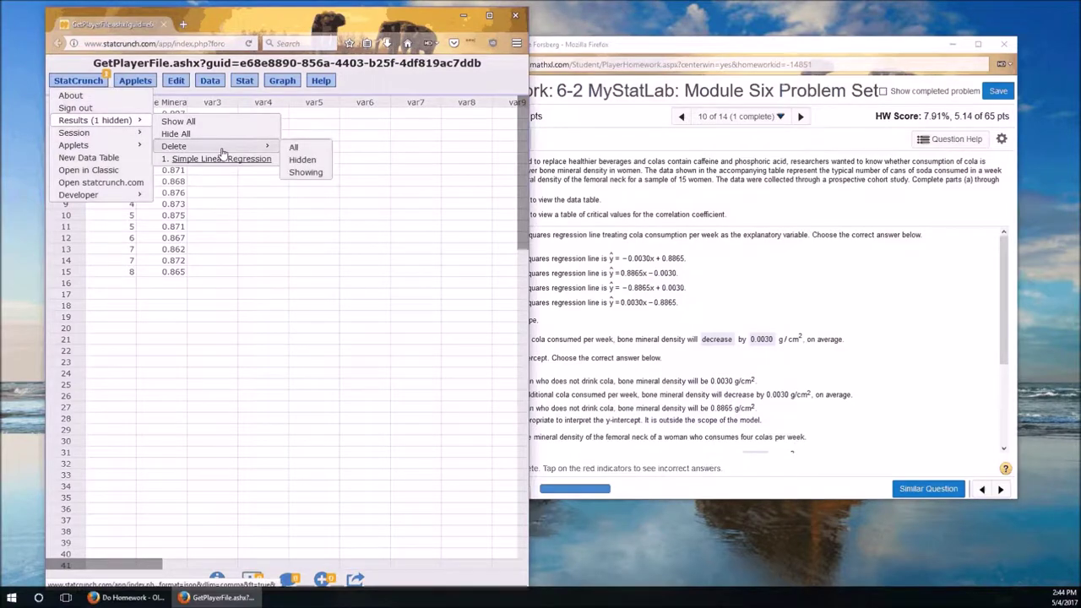
left_click(294, 151)
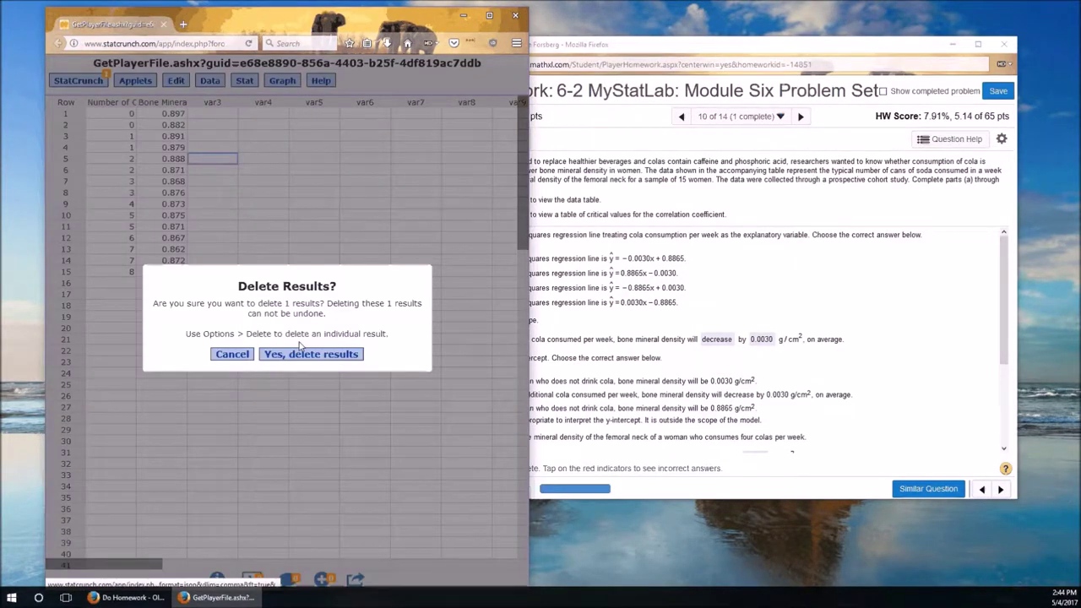
left_click(297, 352)
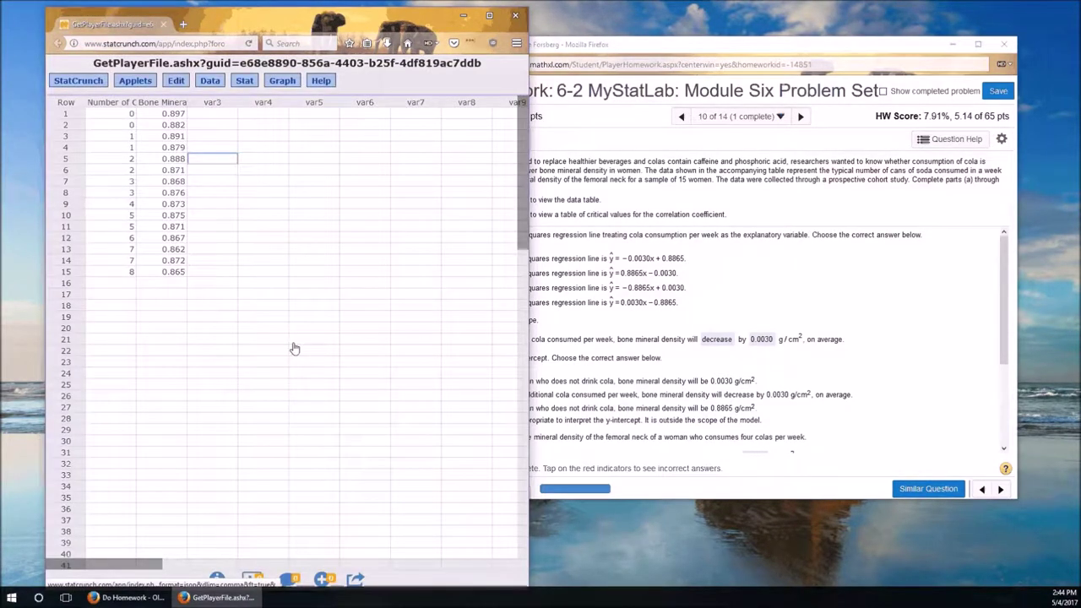
Step: Run Simple Linear regression of Bone Mineral Density on Number of Colas per Week, predicting at X = 4
left_click(244, 81)
mouse_move(280, 187)
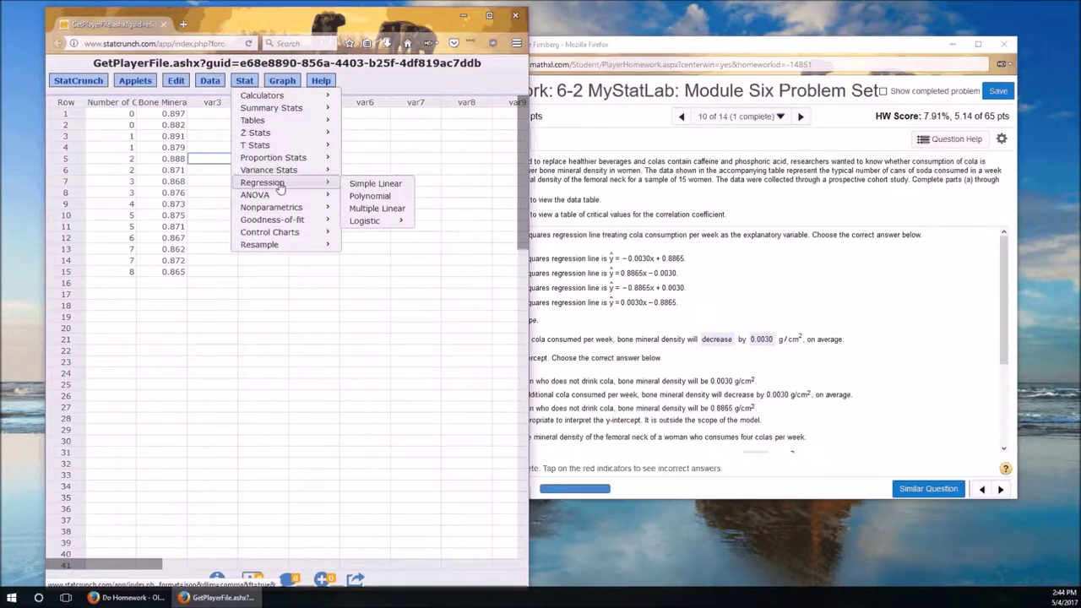
left_click(376, 183)
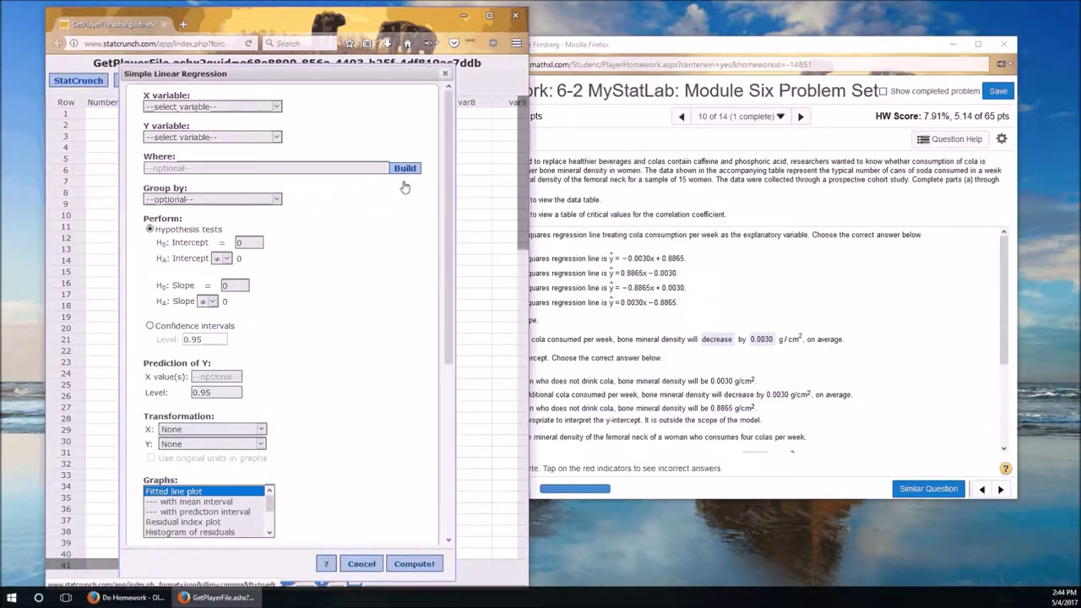
left_click(213, 107)
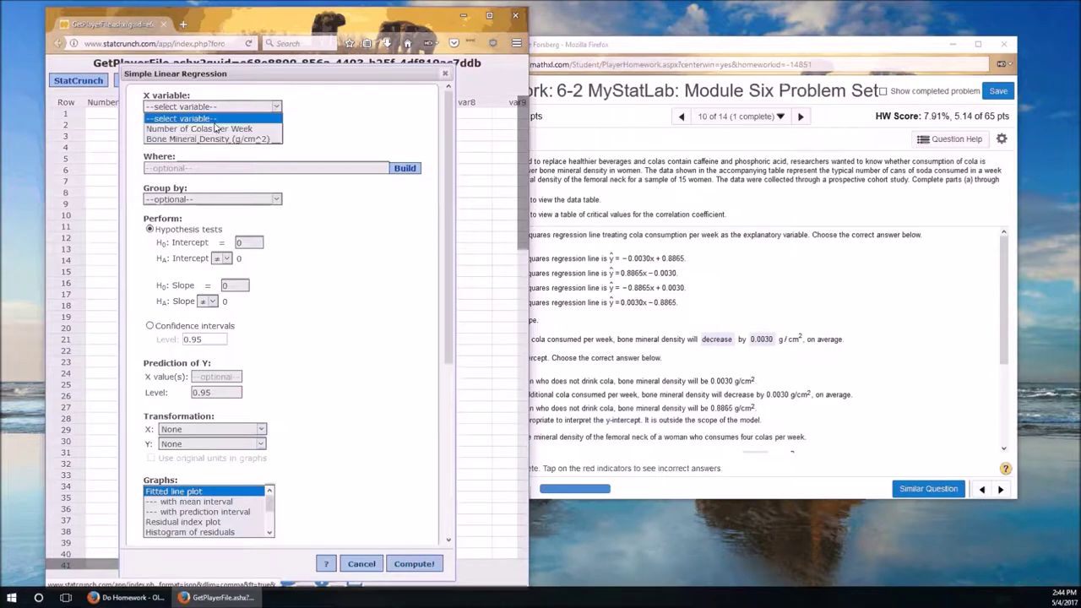
left_click(216, 128)
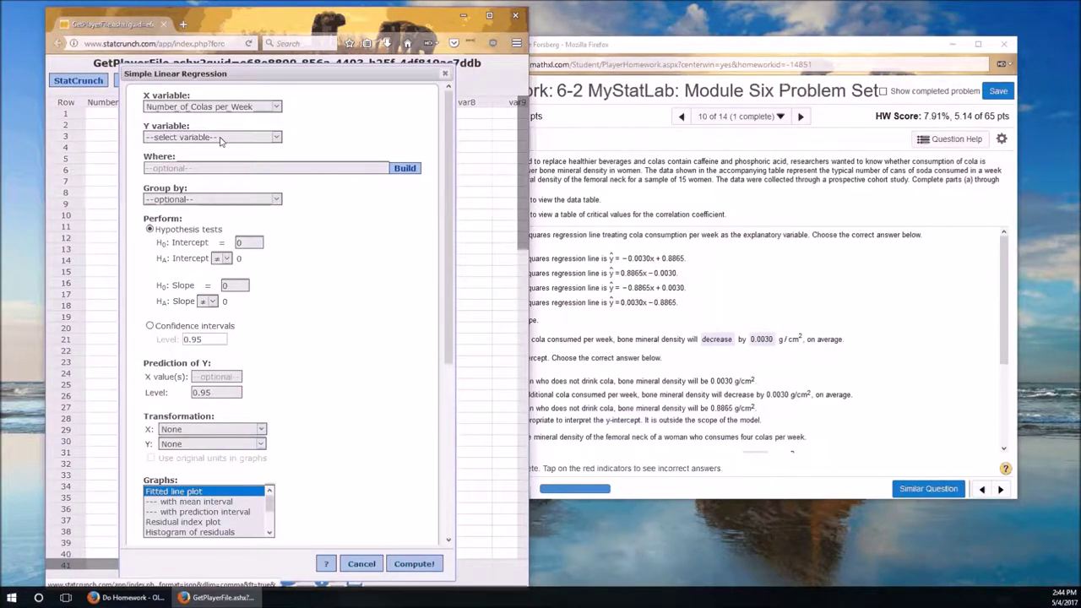
left_click(219, 138)
left_click(194, 170)
left_click(212, 379)
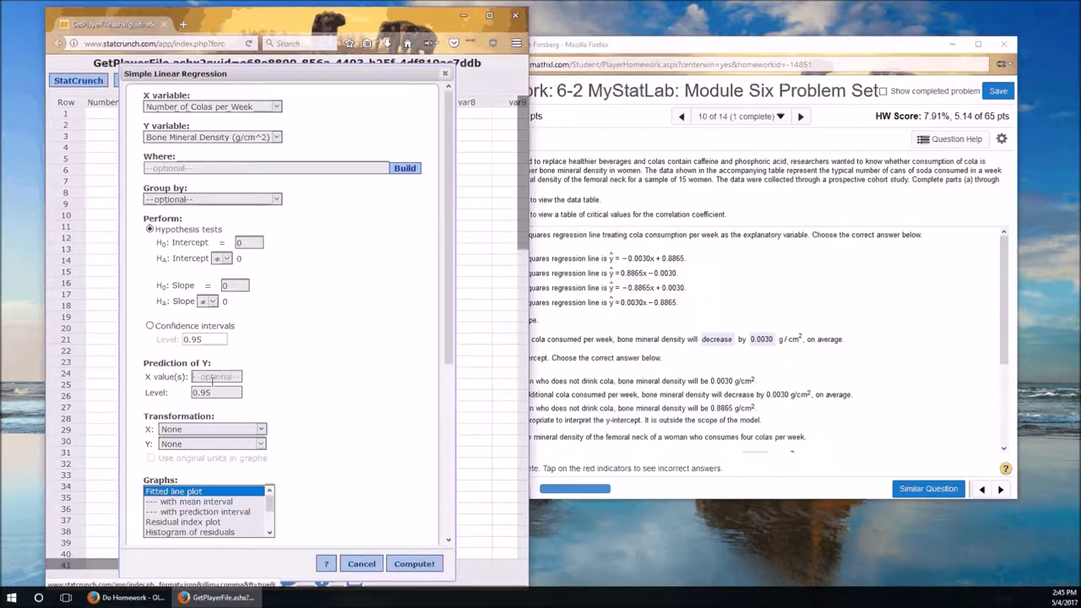
type("4")
left_click(399, 564)
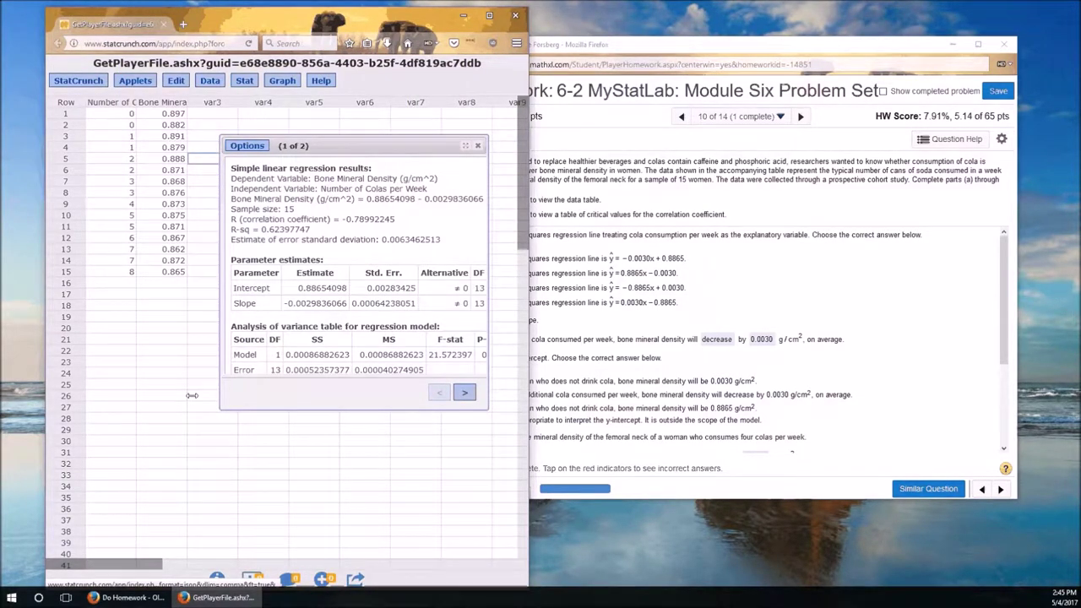
Step: Widen and reposition the regression results window to show every column, then return to the homework
left_click_drag(238, 400, 107, 398)
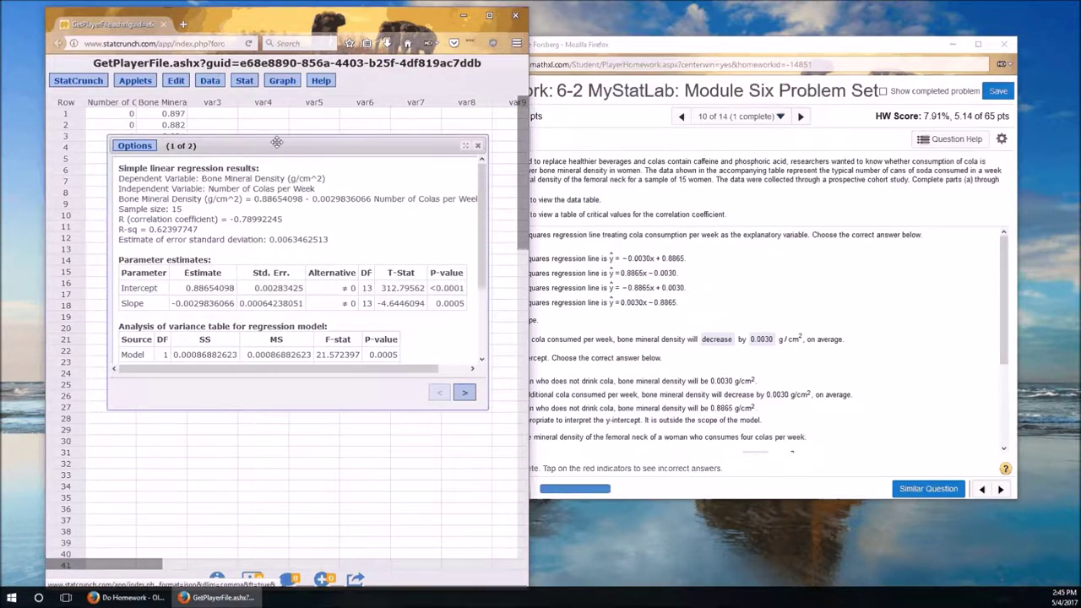
left_click_drag(276, 142, 275, 299)
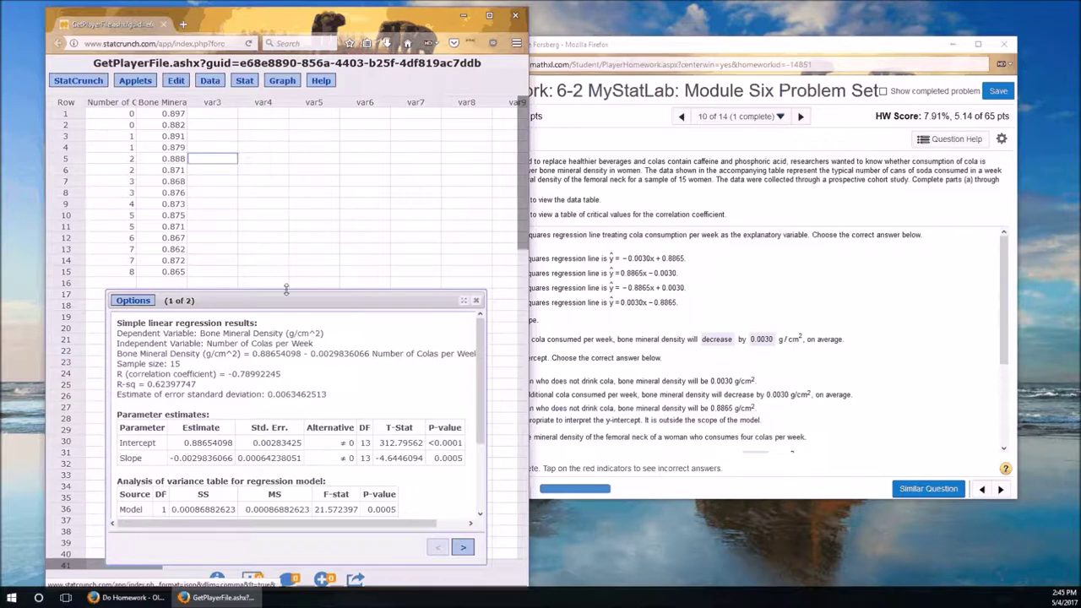
left_click_drag(283, 300, 288, 197)
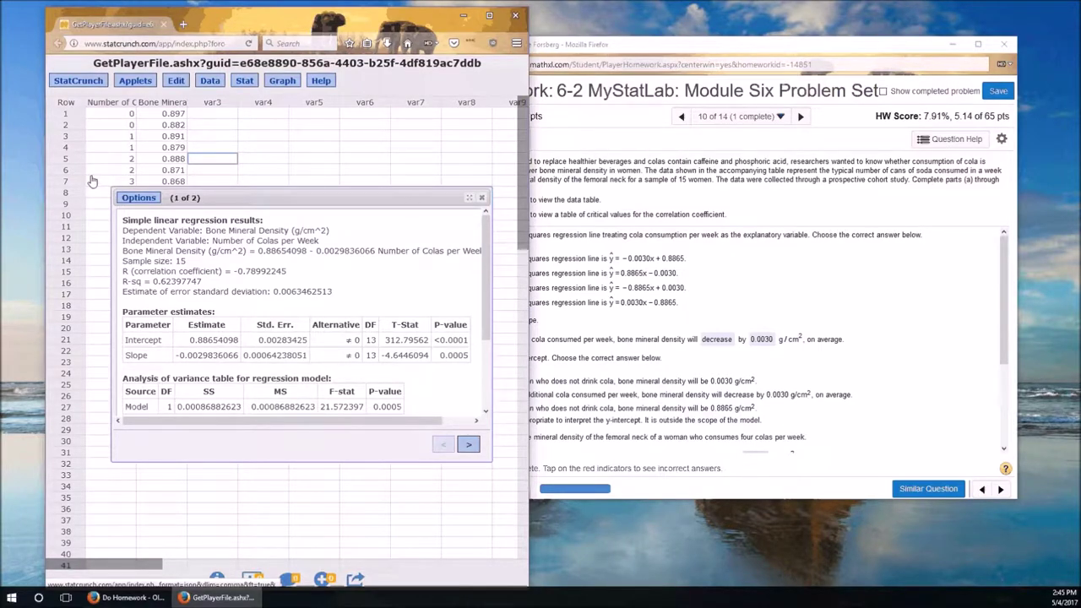
left_click(819, 308)
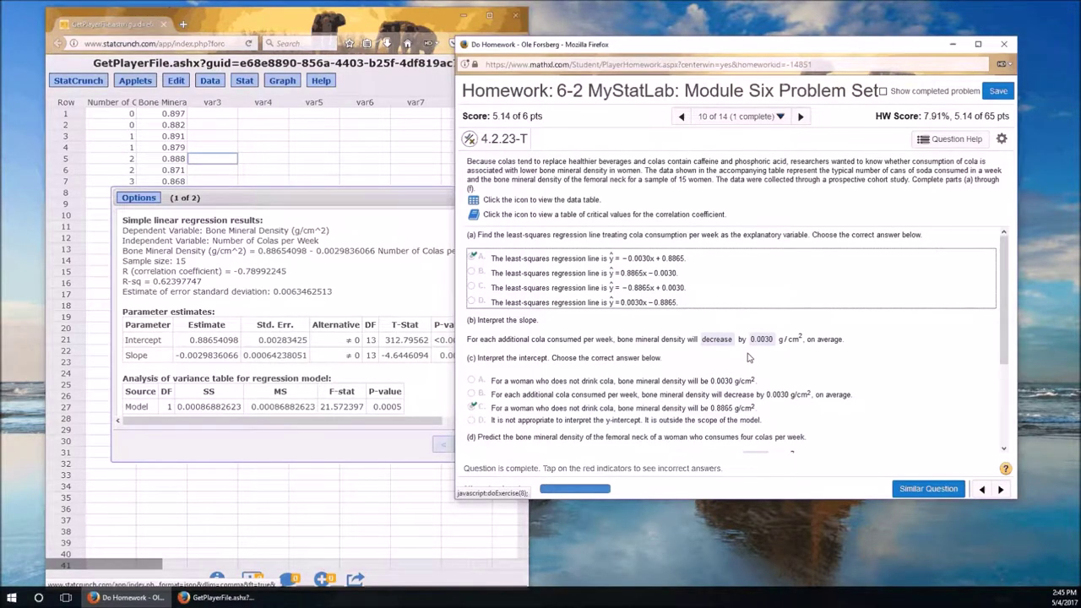
scroll(747, 358, "down", 3)
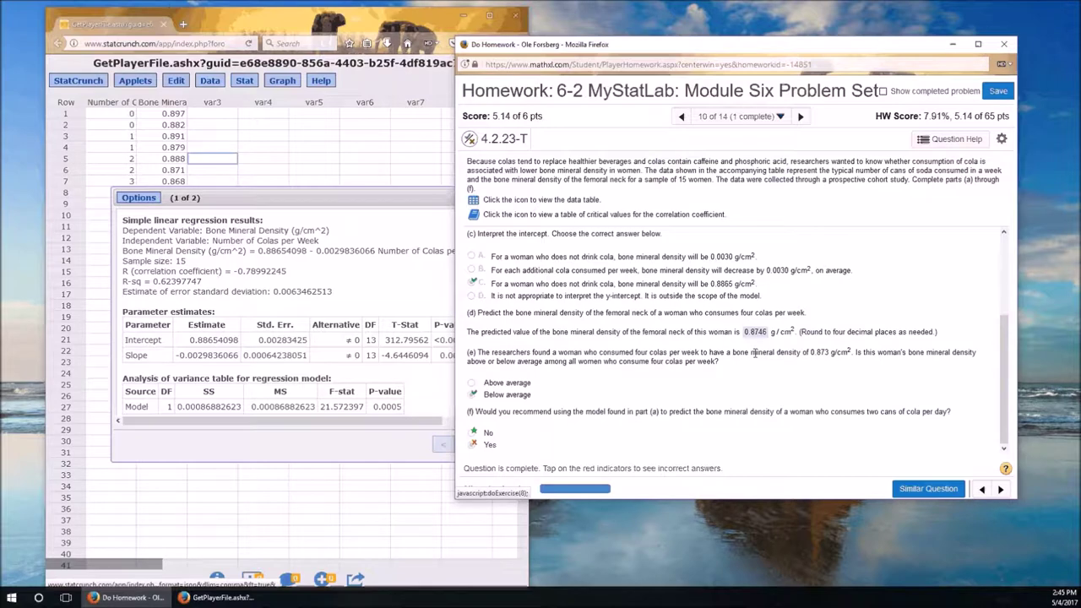
left_click(144, 412)
scroll(143, 412, "down", 2)
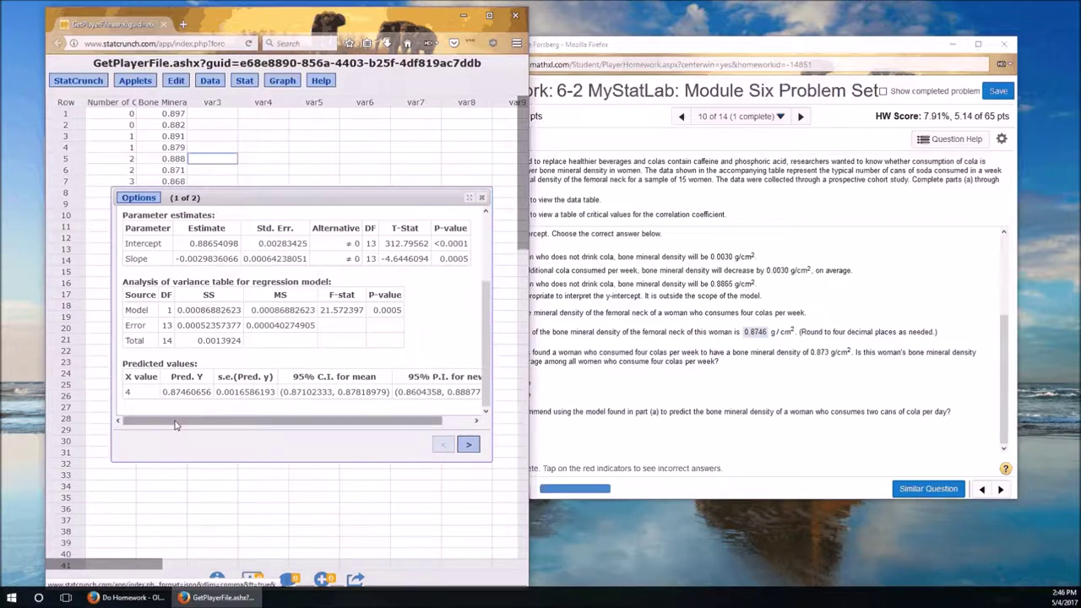
left_click_drag(176, 424, 201, 425)
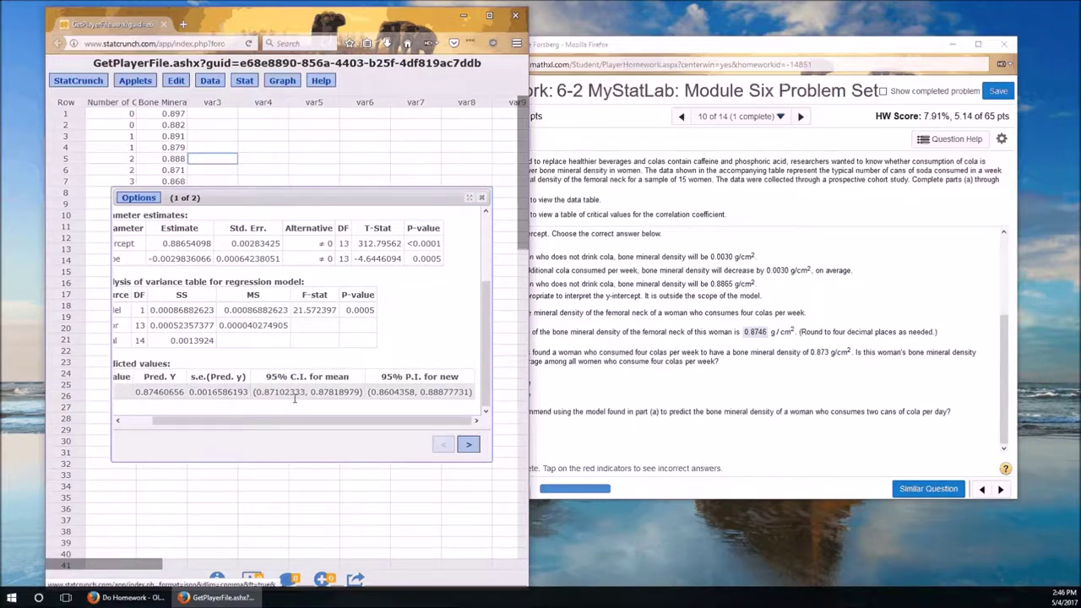
left_click(664, 391)
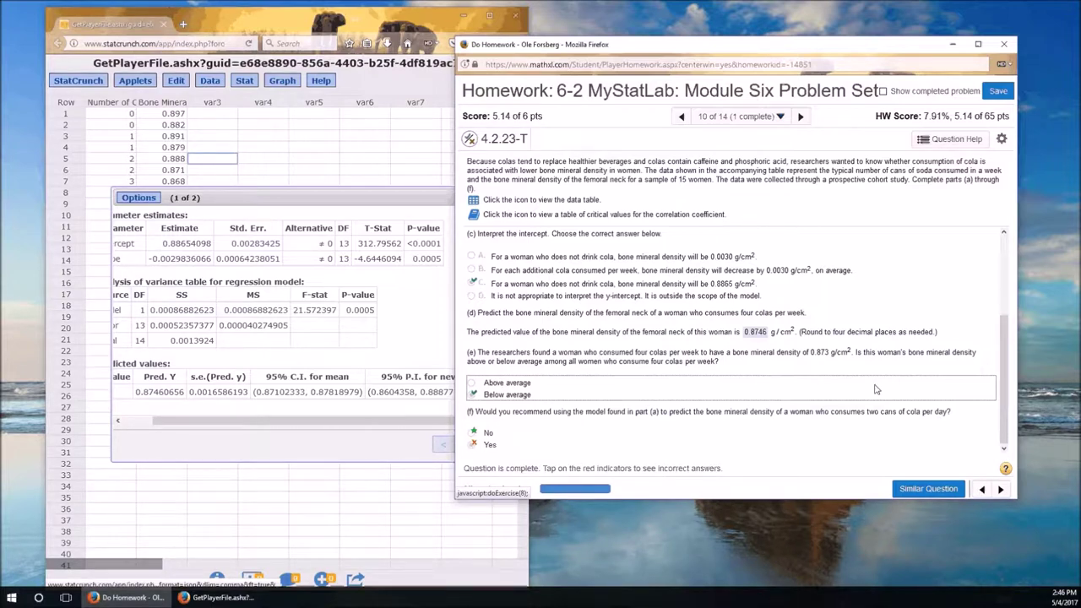
Step: Close StatCrunch's regression results window and bring the completed MyStatLab problem back to the front
left_click(343, 204)
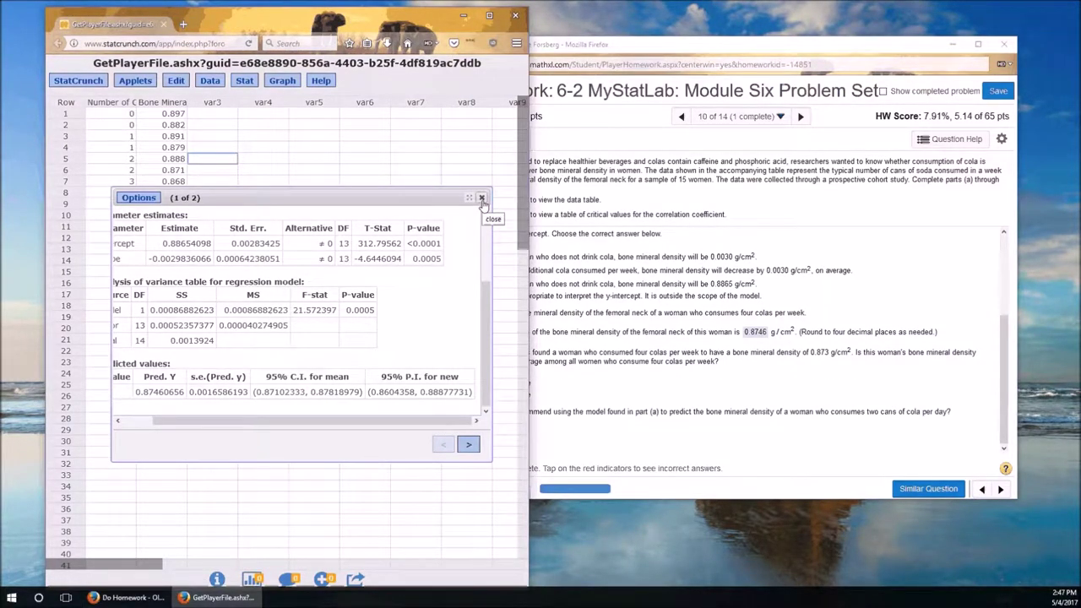
left_click(481, 200)
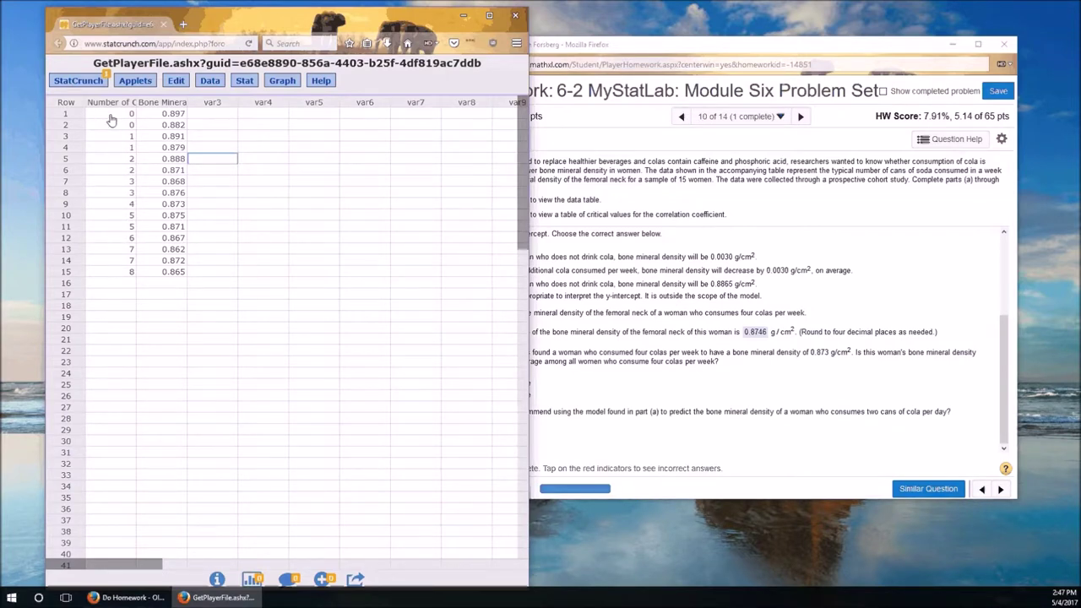
left_click(942, 430)
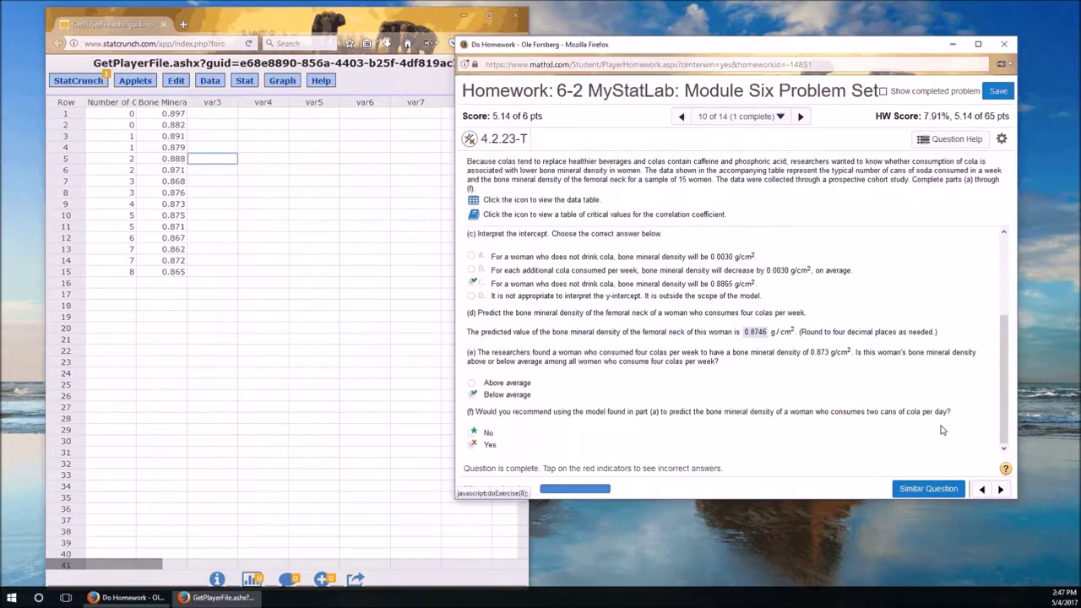